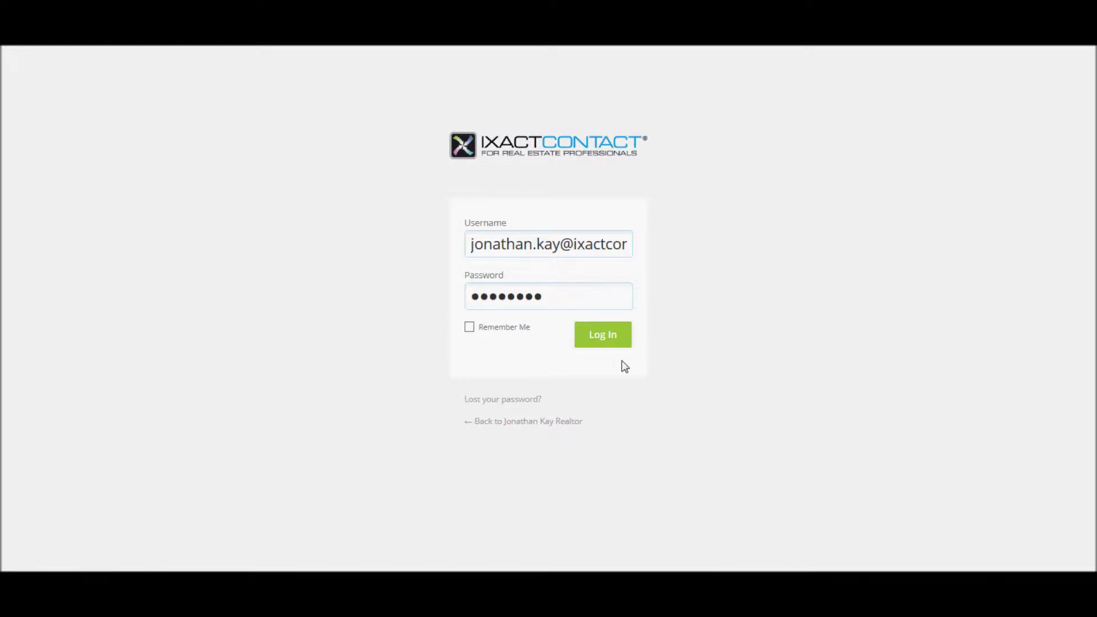
Step: Log in to the agent website and browse the list of all 21 site pages
left_click(604, 335)
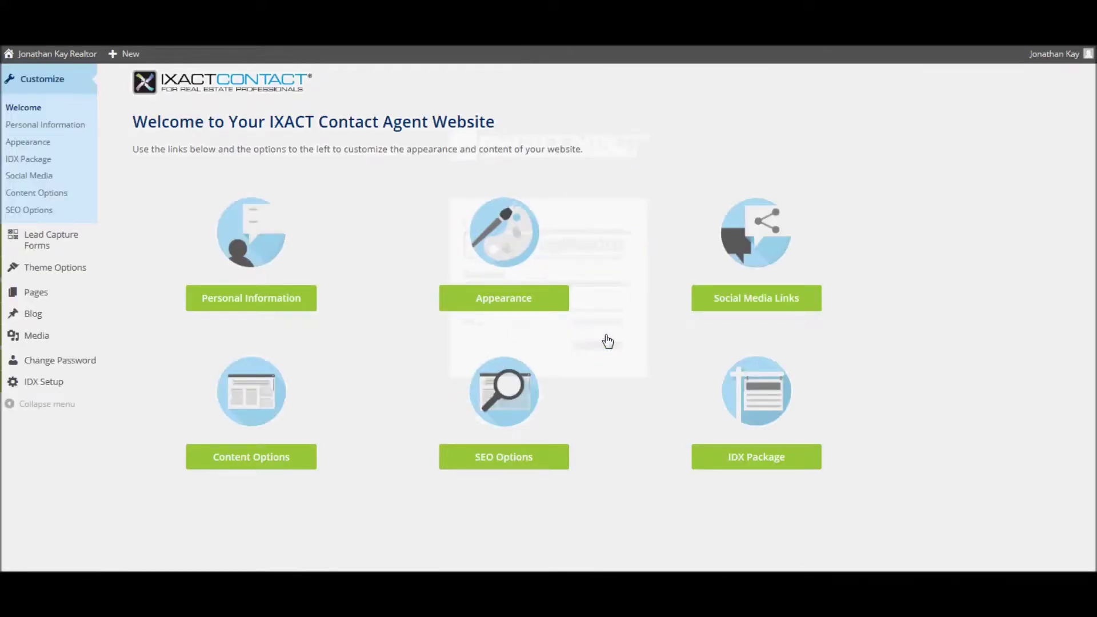
mouse_move(41, 298)
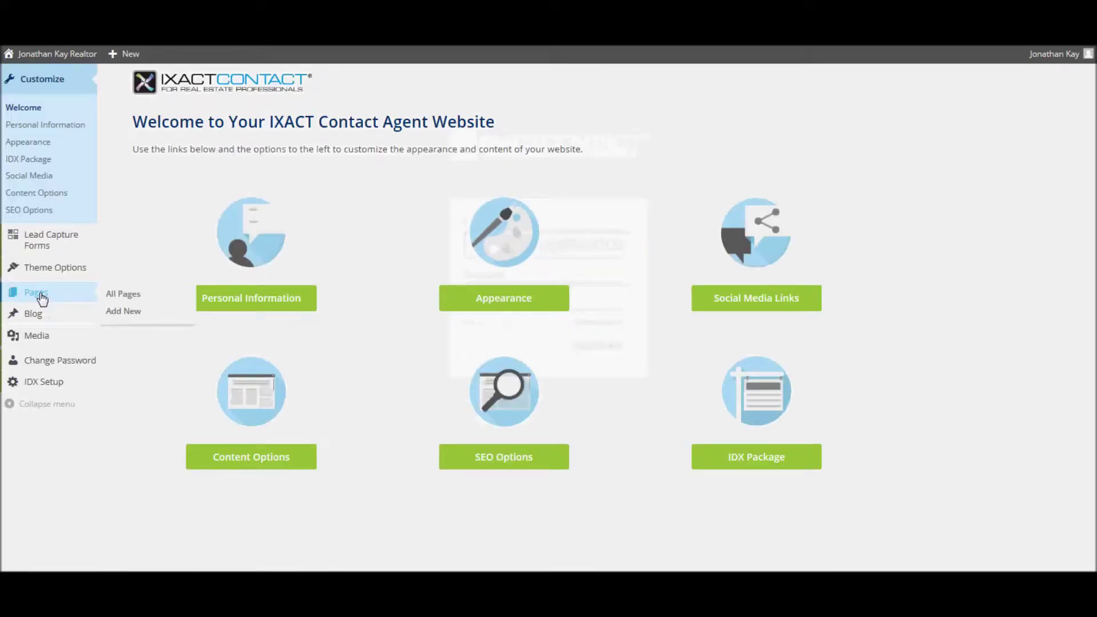
left_click(41, 299)
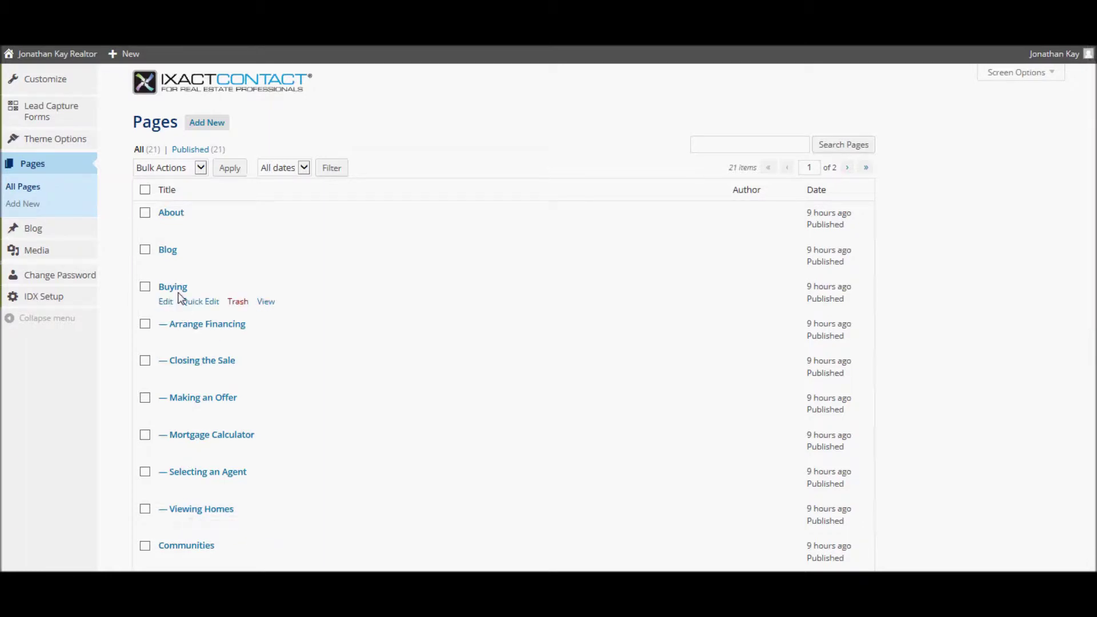
scroll(747, 512, "down", 8)
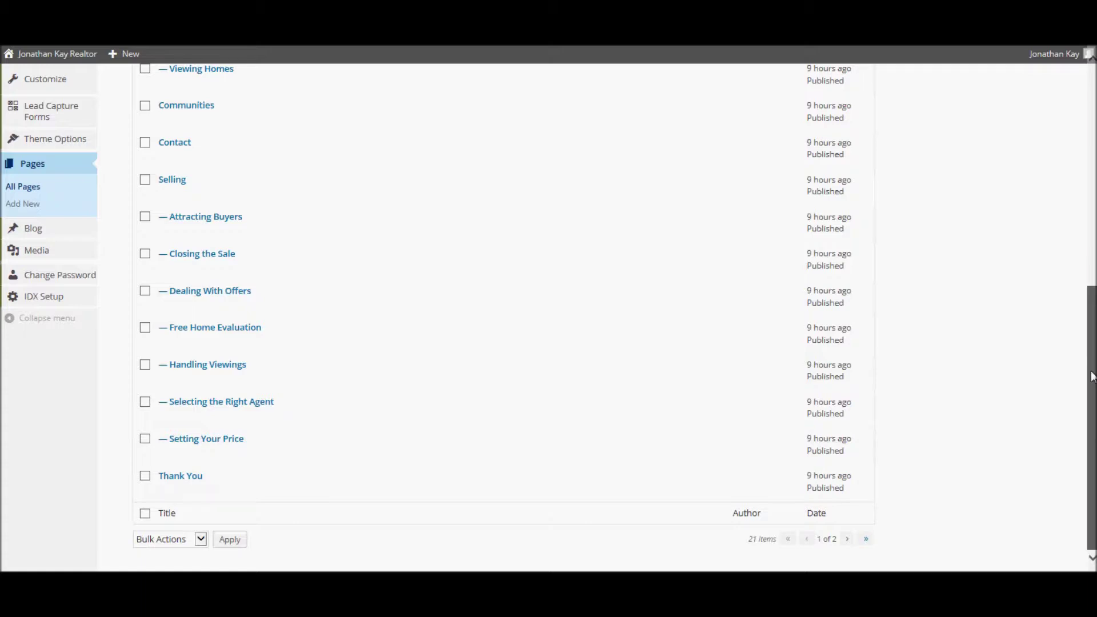
scroll(428, 443, "up", 8)
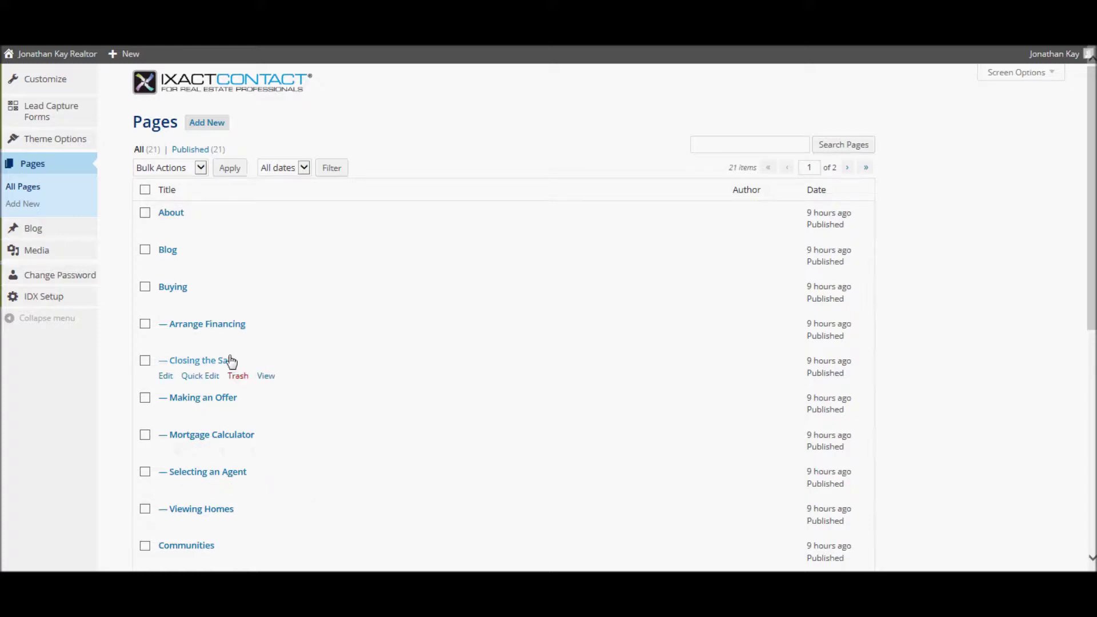
Step: Edit the Buying page, making 'How do I work with clients?' Heading 2, then back to Paragraph
left_click(172, 290)
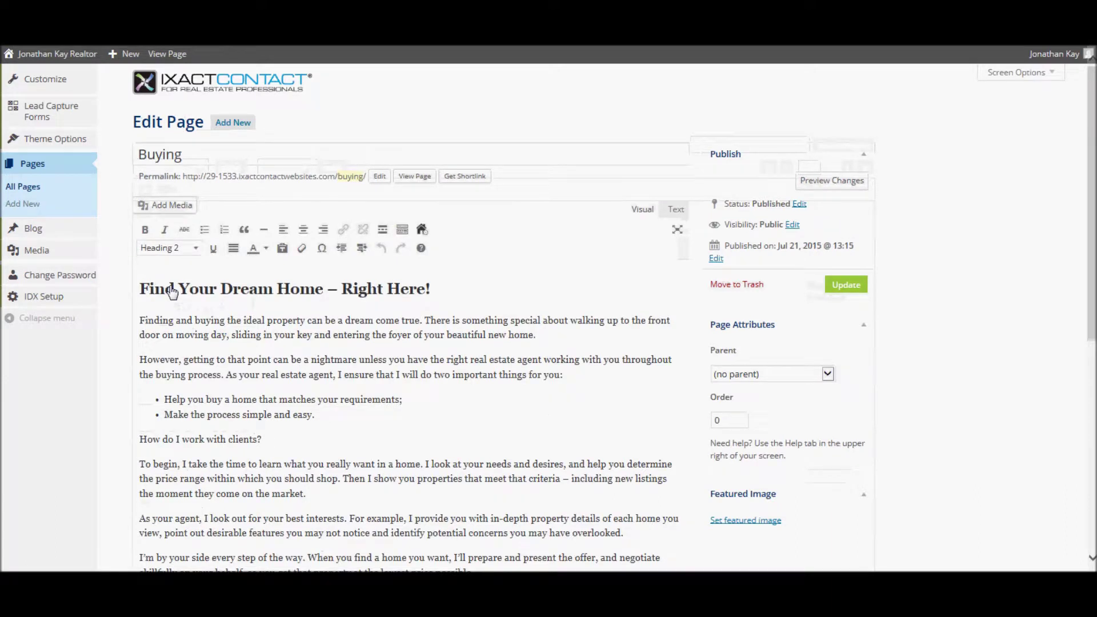
left_click(212, 156)
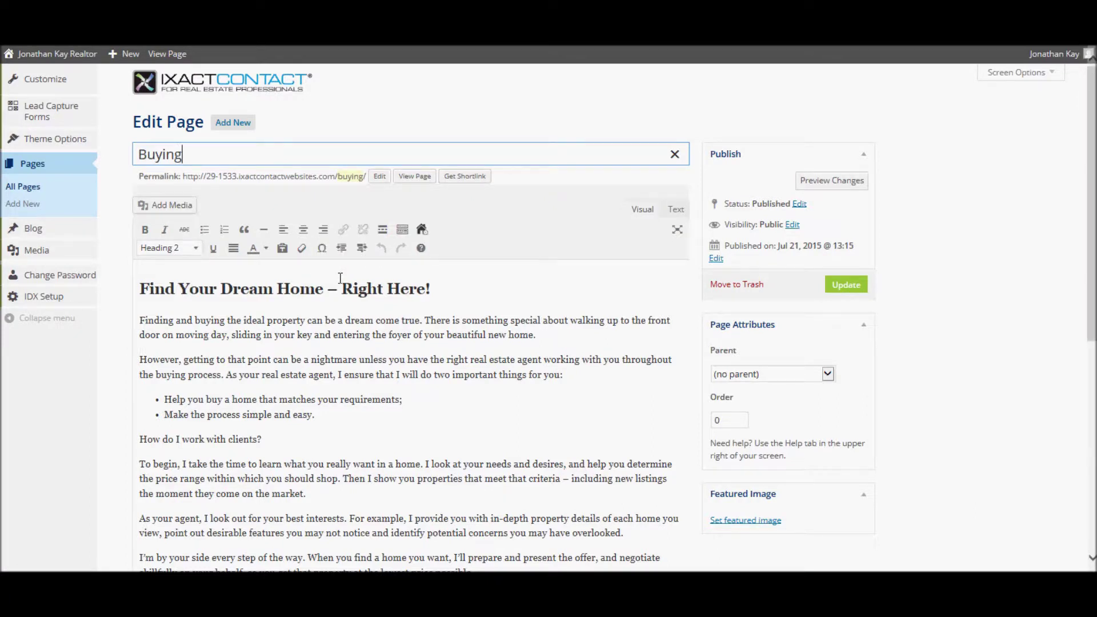
left_click_drag(280, 444, 136, 444)
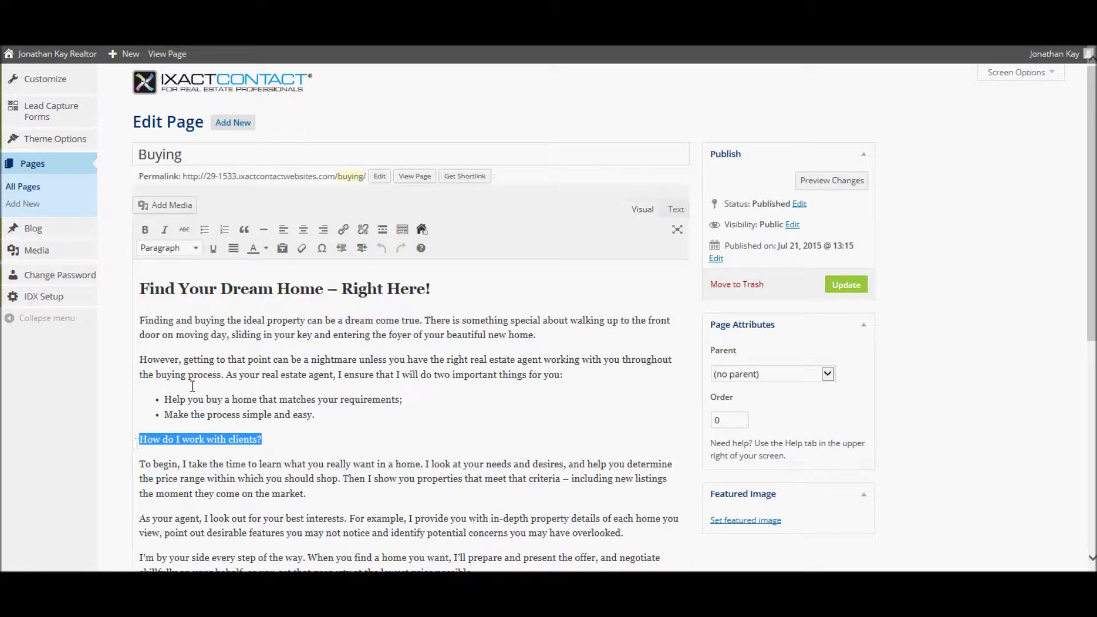
left_click(197, 249)
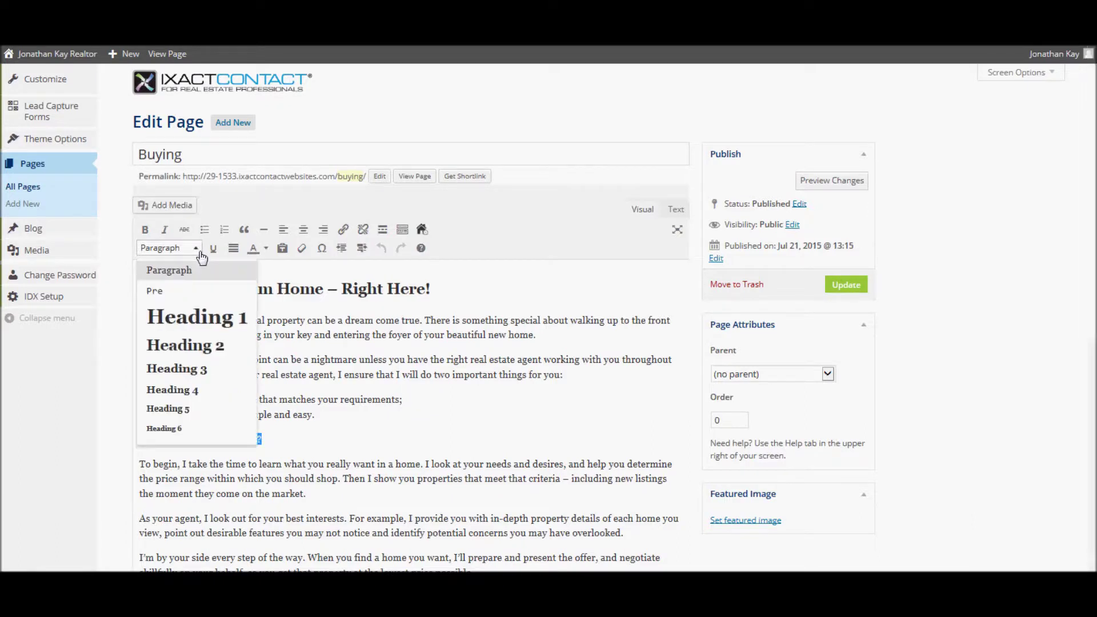
left_click(208, 345)
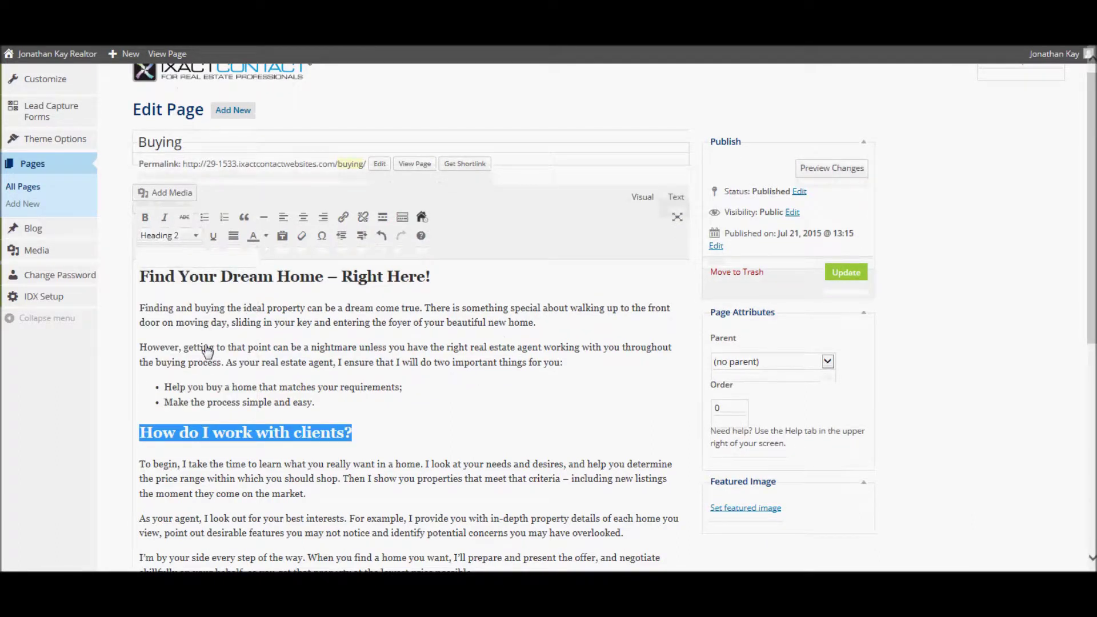
left_click(195, 237)
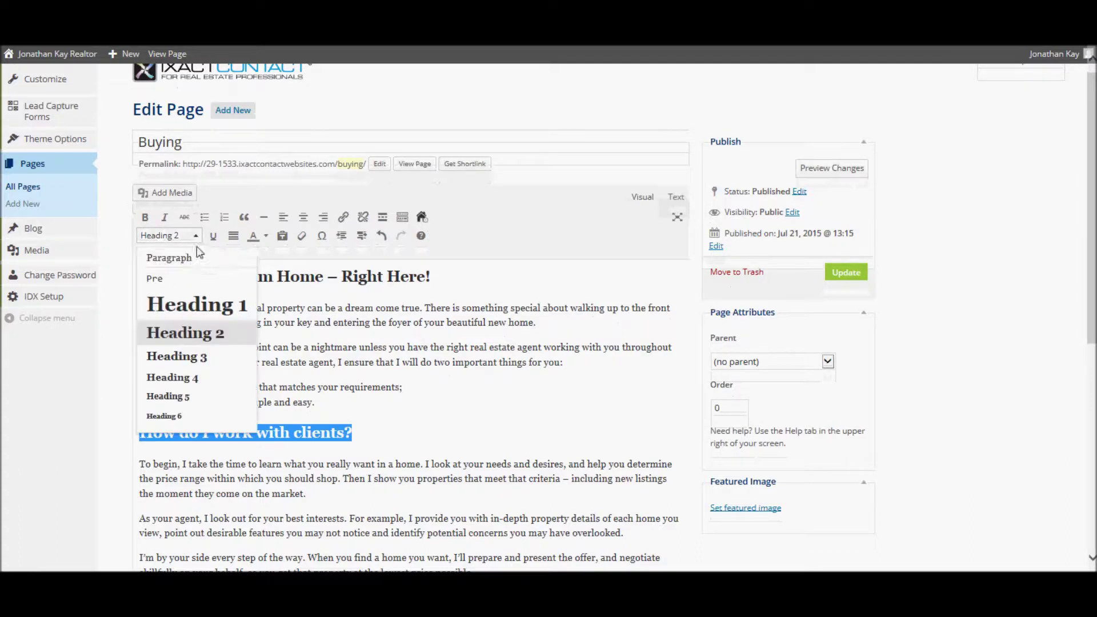
left_click(172, 260)
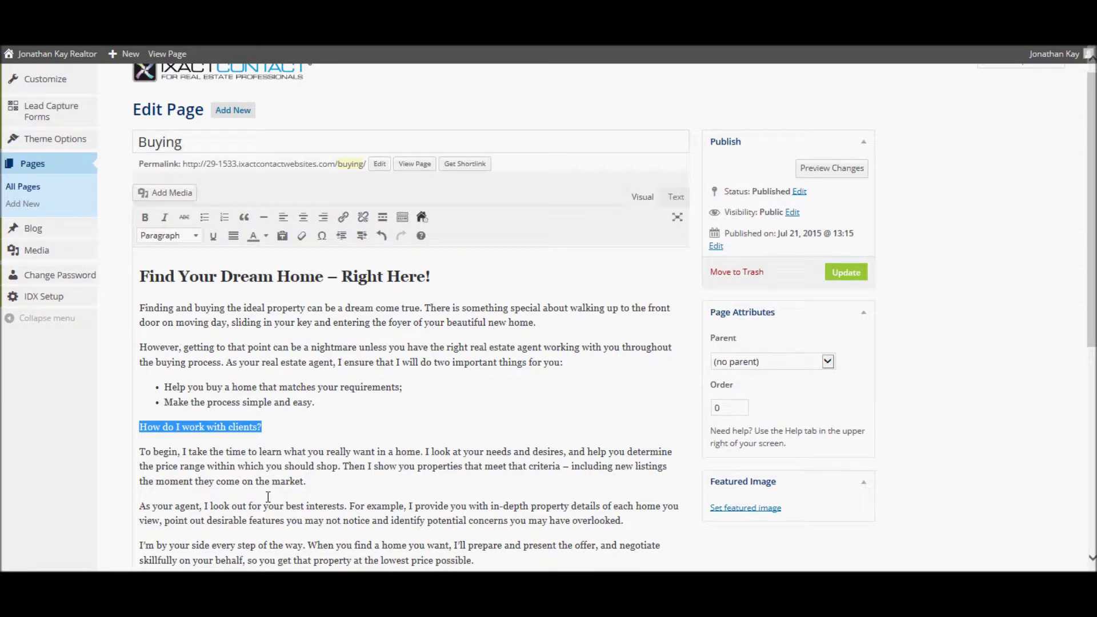
left_click(142, 457)
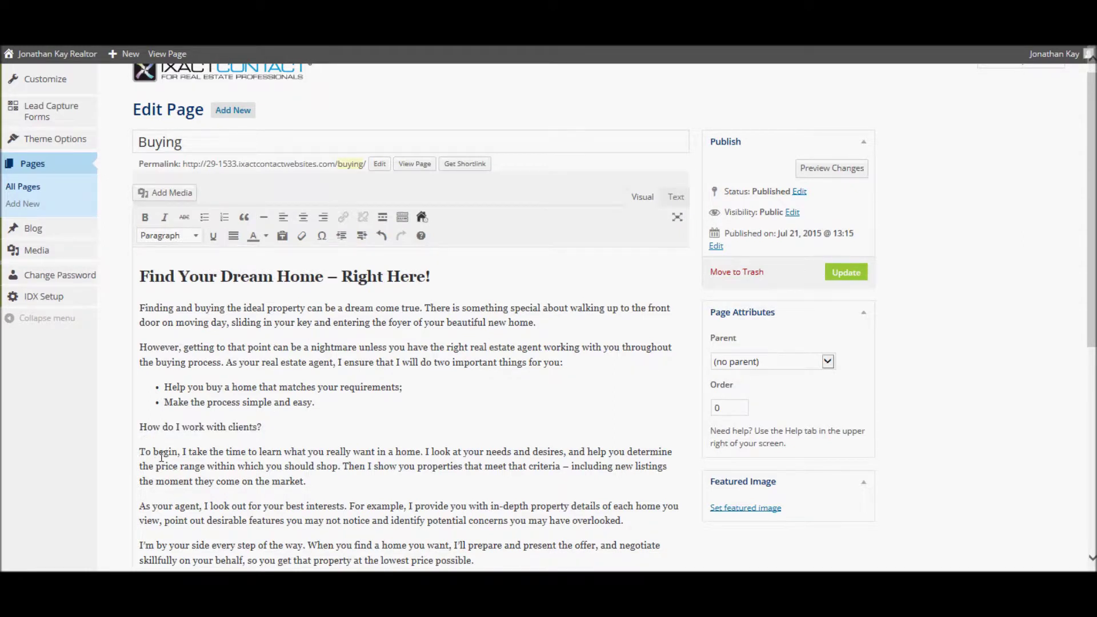
Step: Add a blank line before 'To begin' and start uploading a new media file
key("Return")
scroll(161, 457, "down", 1)
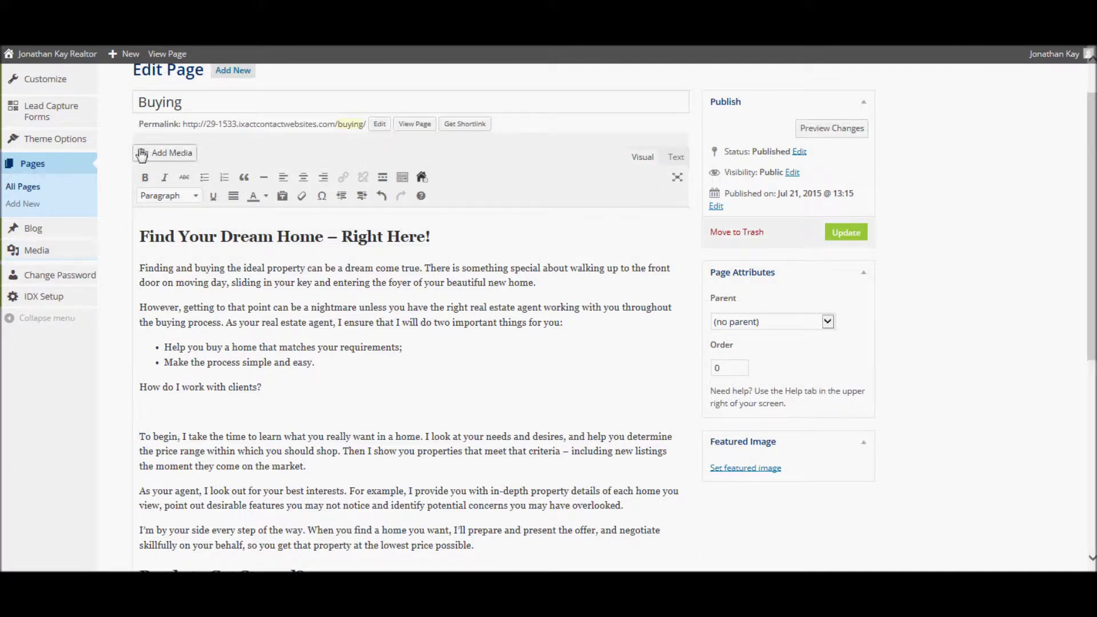
left_click(174, 158)
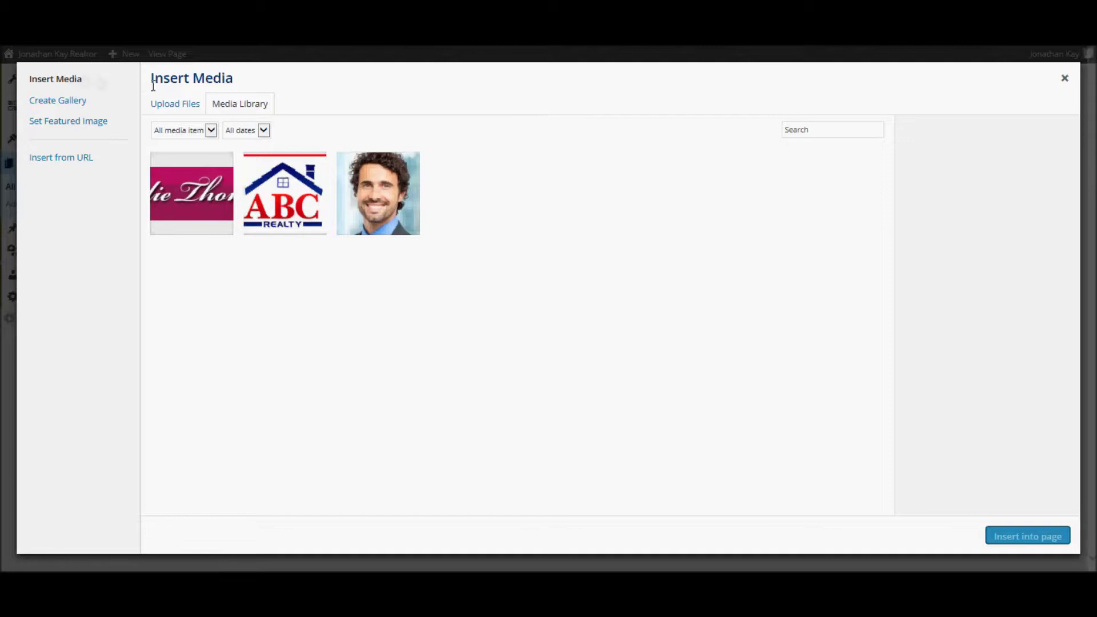
left_click(173, 107)
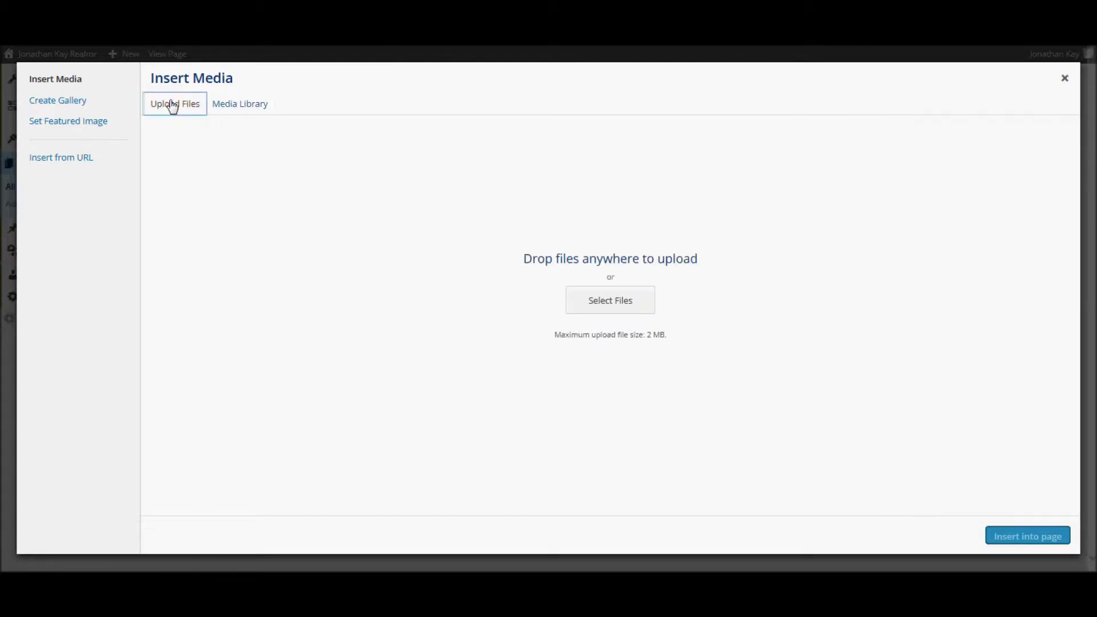
Step: Upload Placerville.jpg from the image folder on the C: drive to the media library
left_click(610, 304)
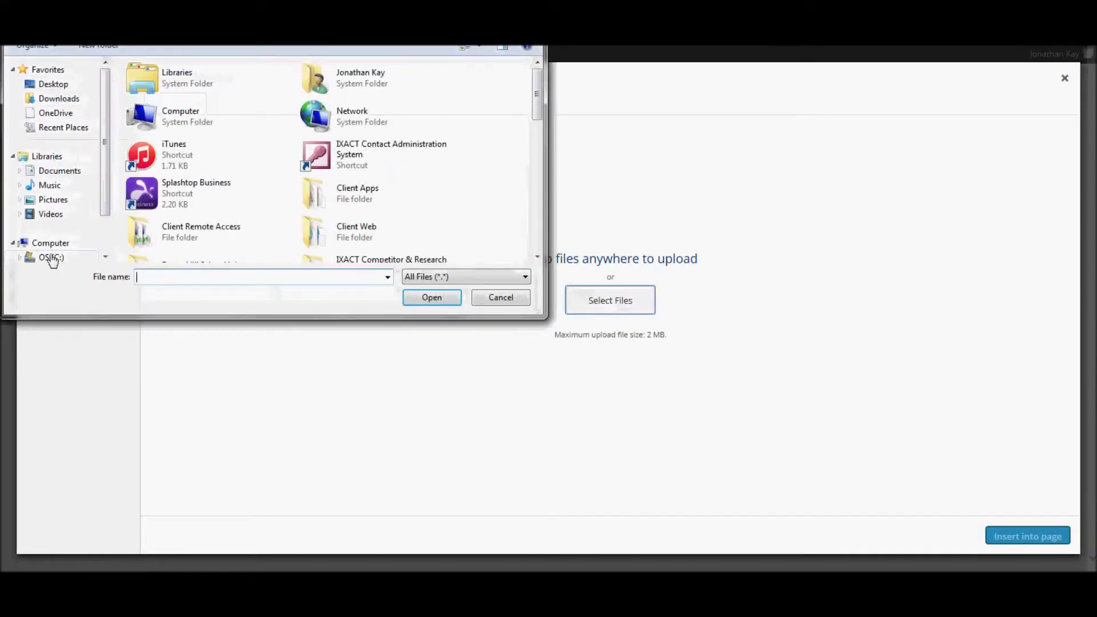
left_click(49, 257)
double_click(147, 172)
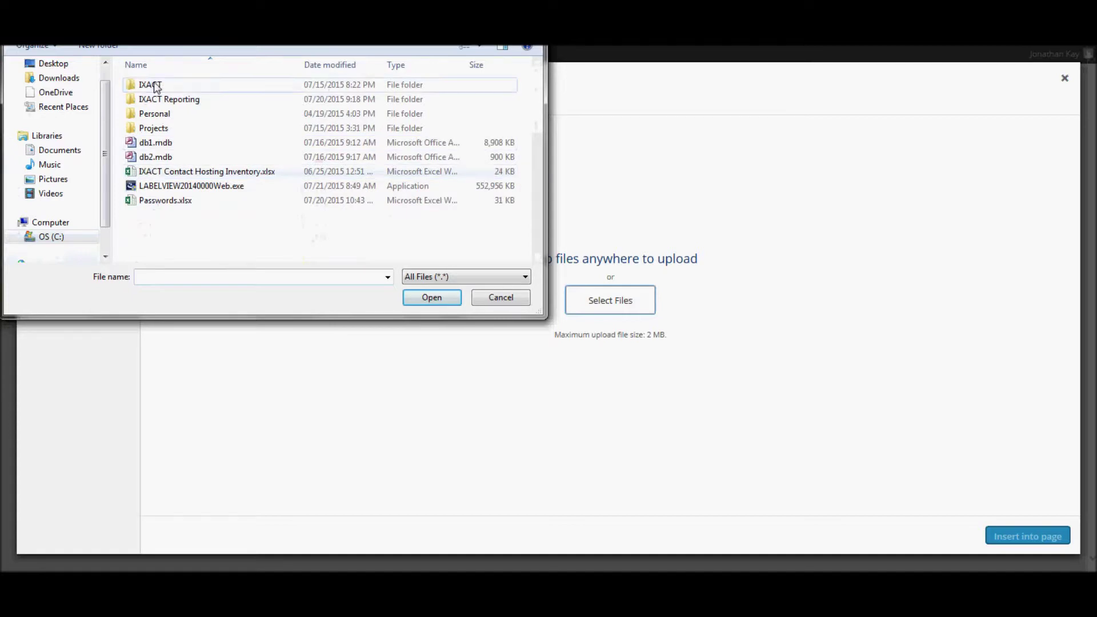
double_click(147, 85)
double_click(153, 129)
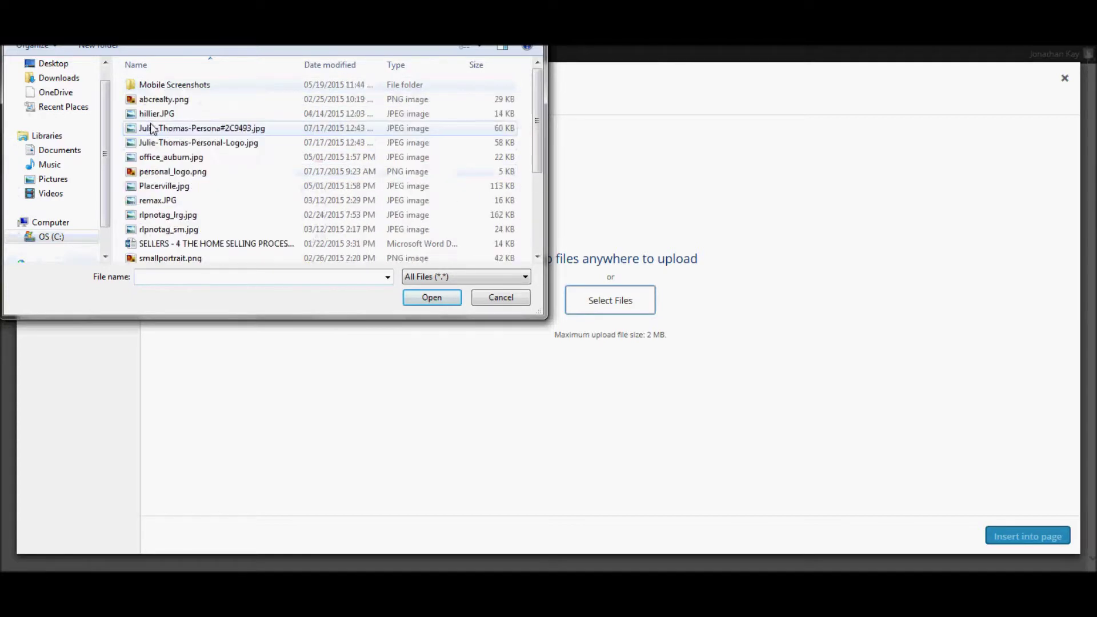
left_click(175, 189)
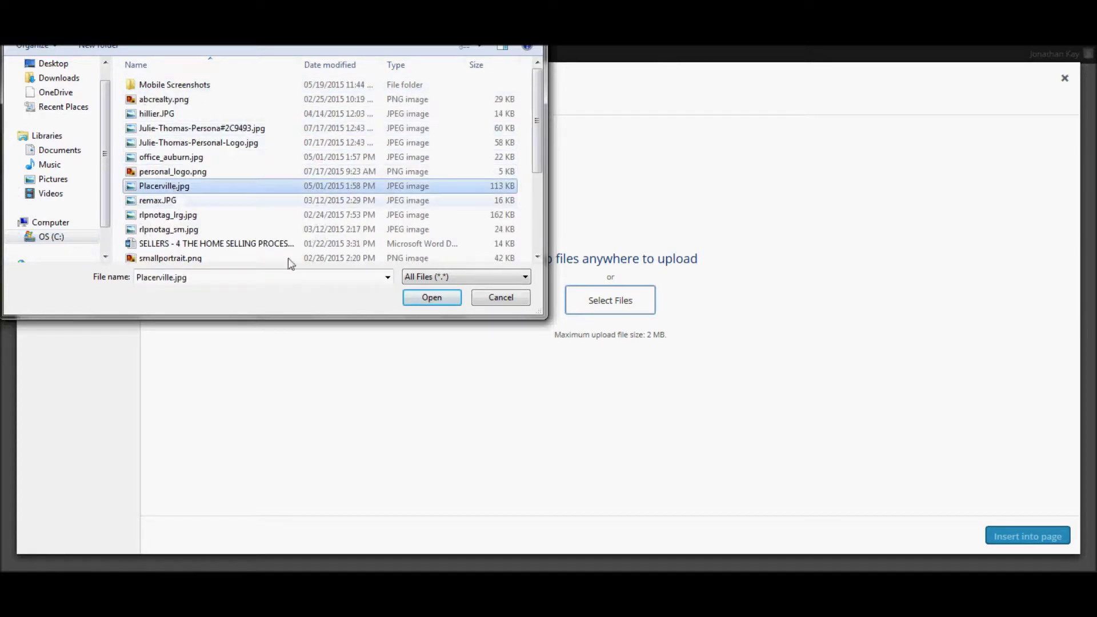
left_click(441, 298)
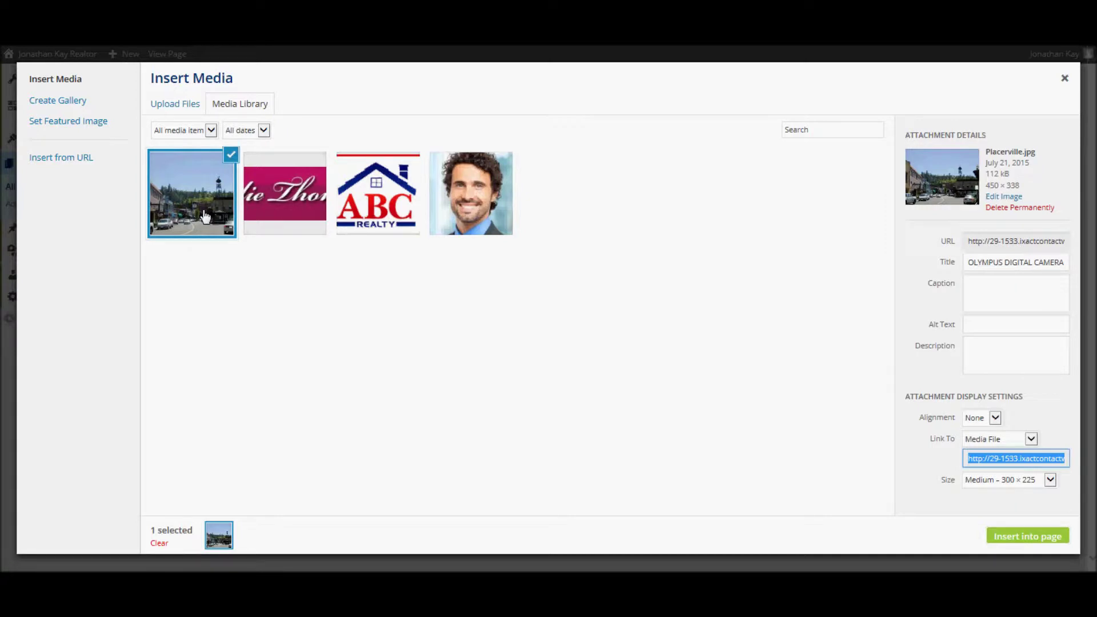
Step: Insert the Placerville photo, delete it from the page again, and go to the YouTube video
left_click(1011, 537)
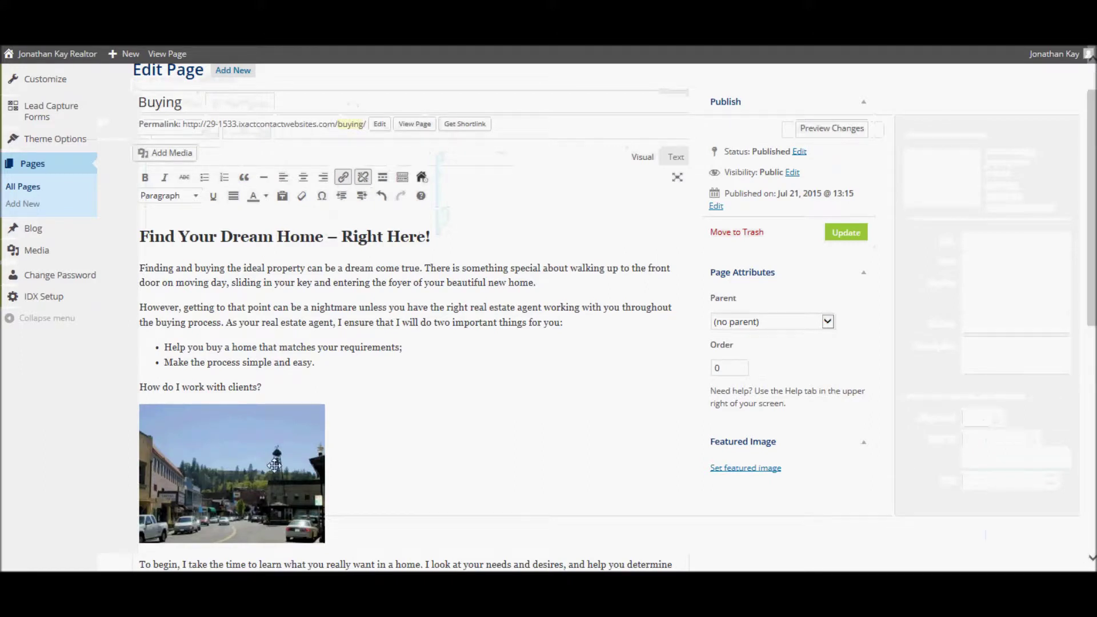
scroll(339, 399, "down", 2)
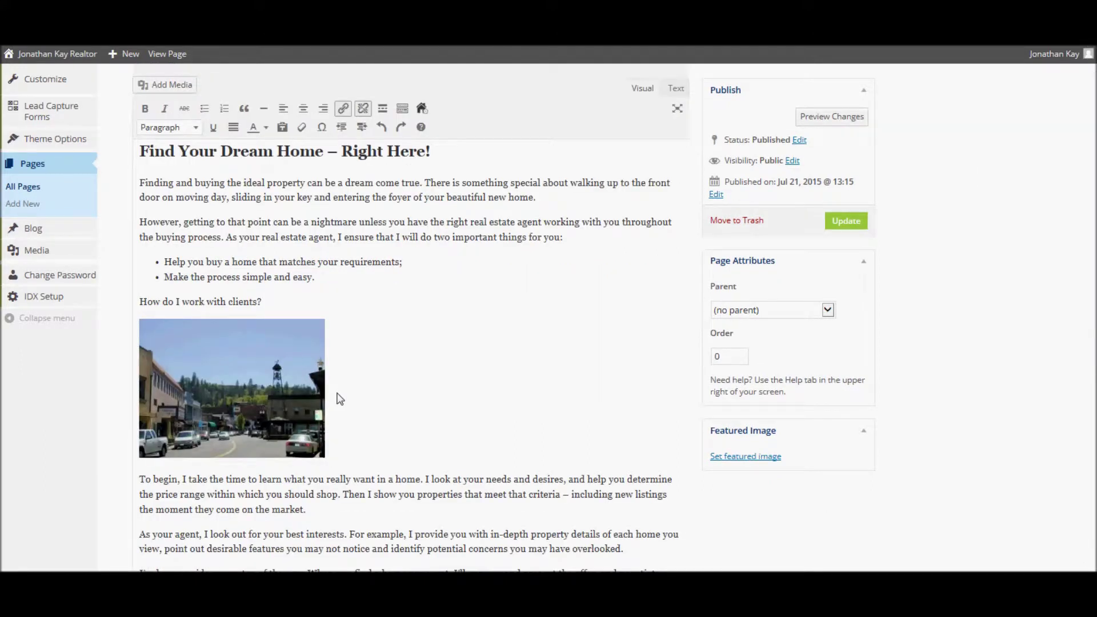
left_click(224, 388)
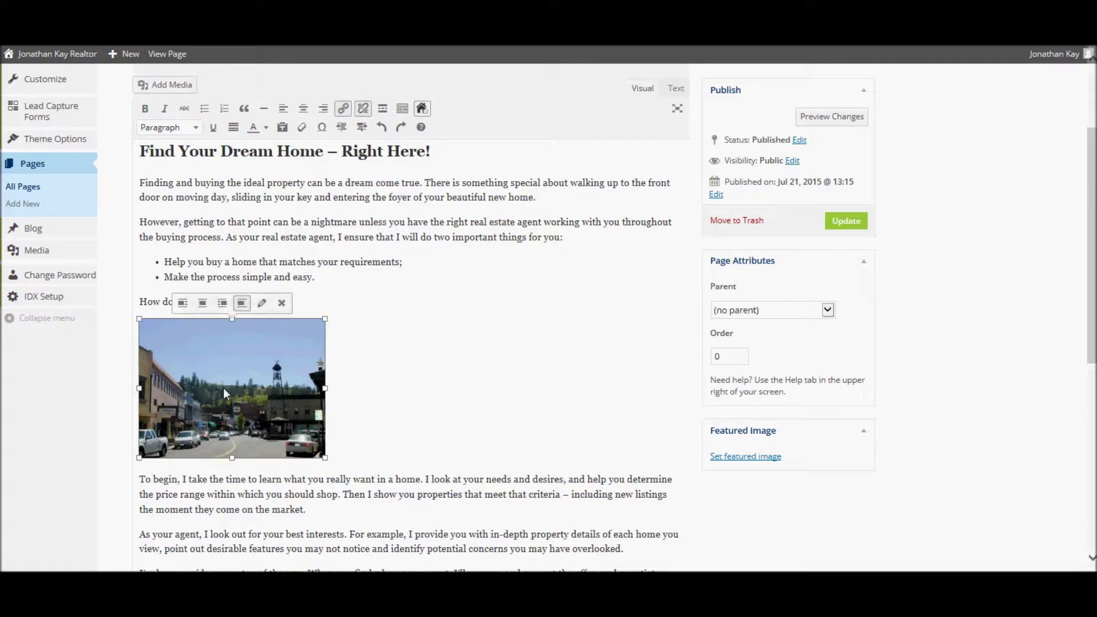
key("Delete")
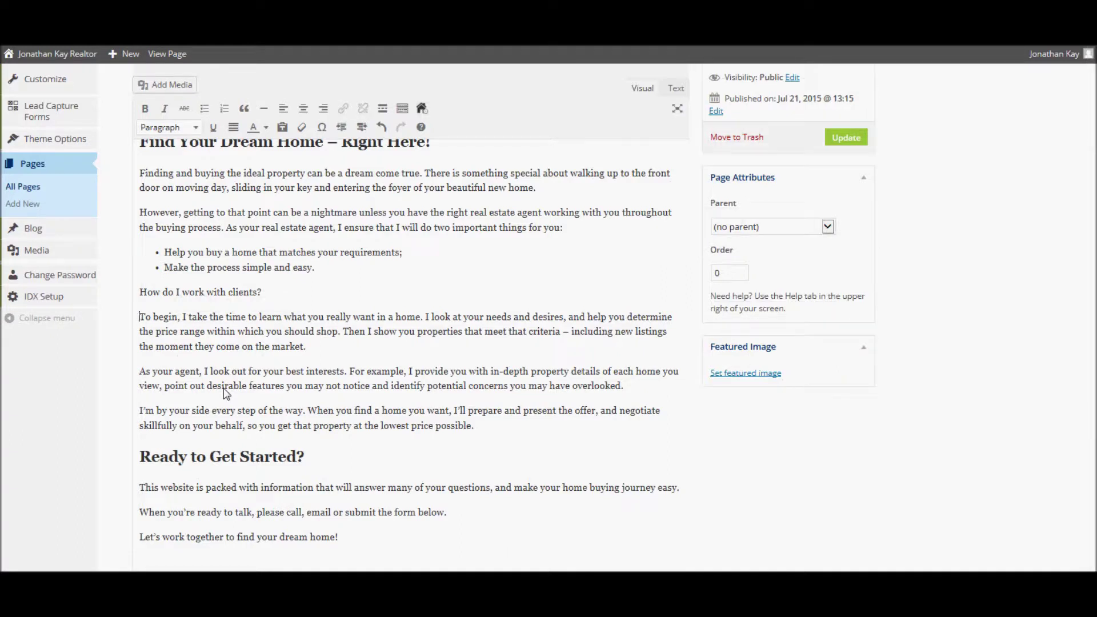
left_click(351, 45)
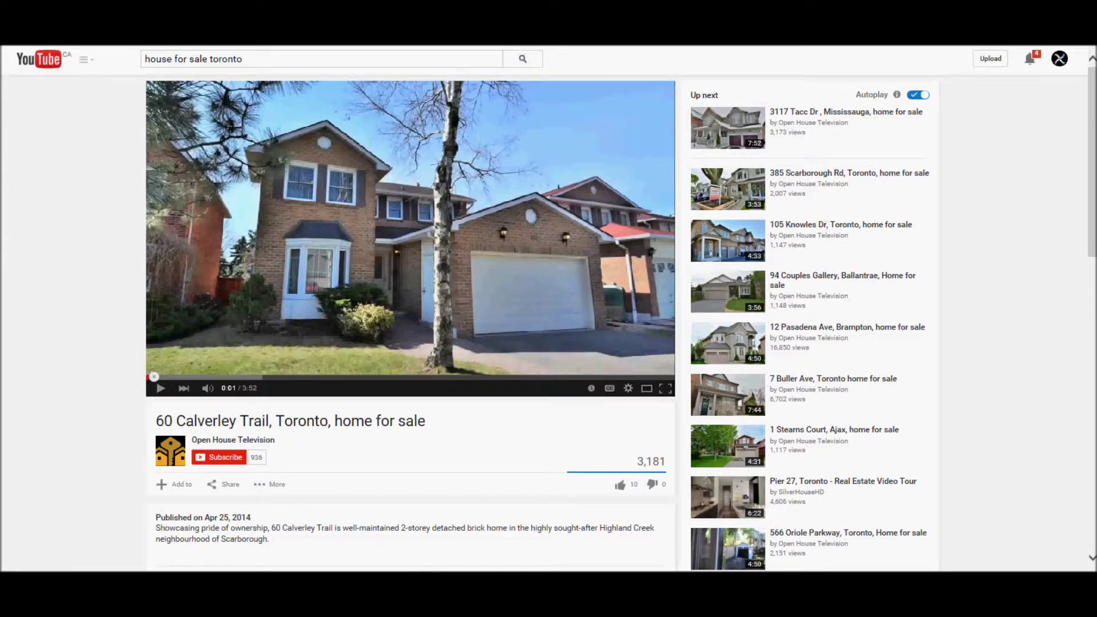
Step: Copy the 60 Calverley Trail video's web address and return to the Buying page editor
right_click(173, 57)
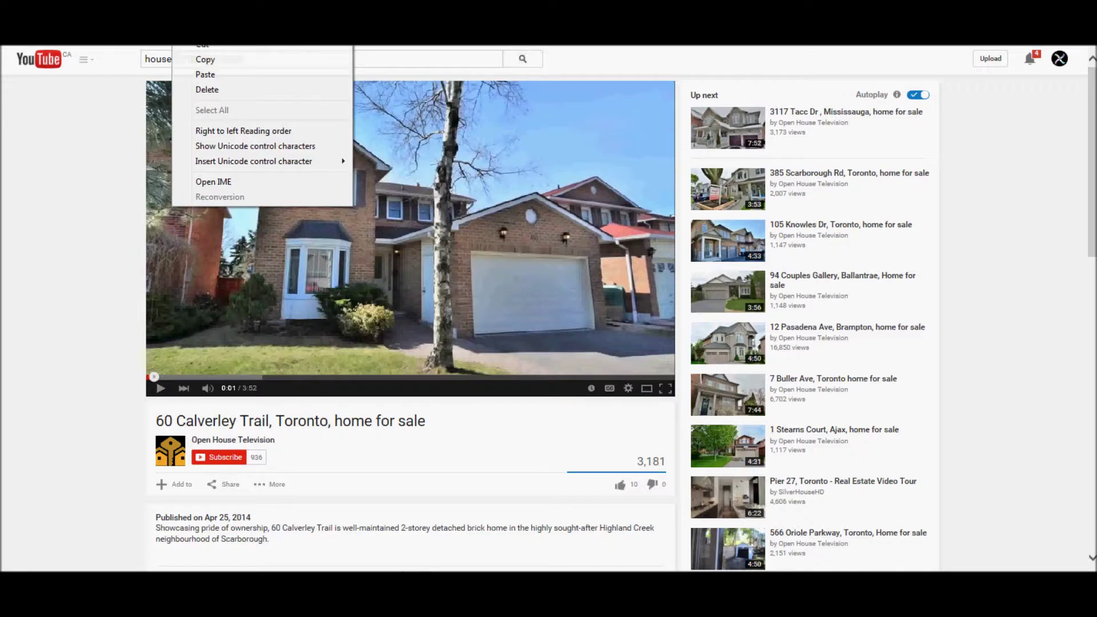
left_click(205, 59)
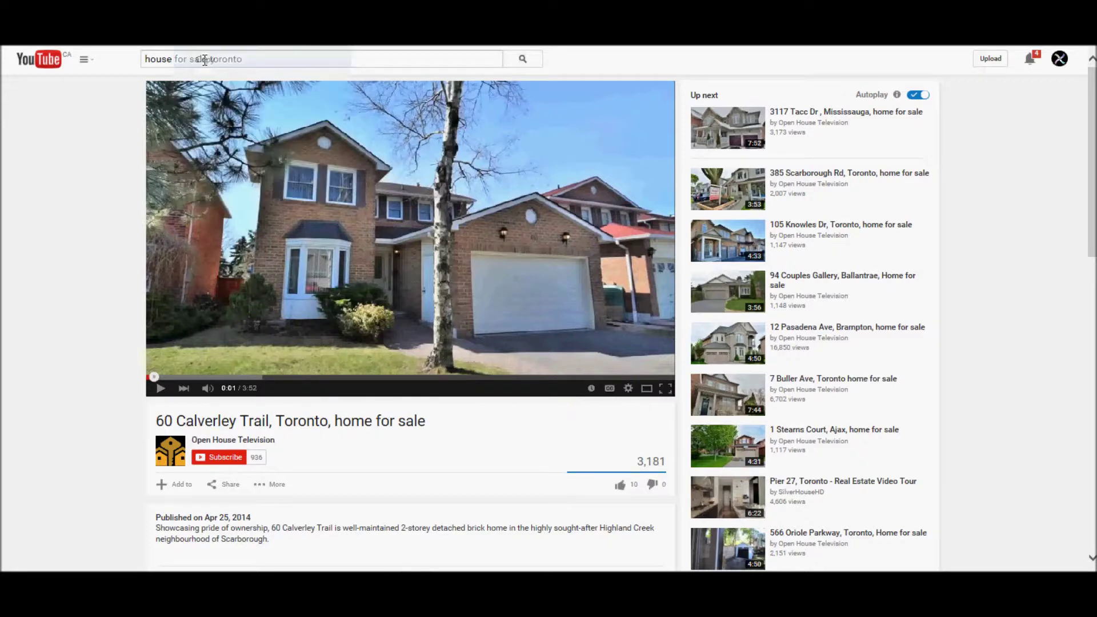
left_click(73, 46)
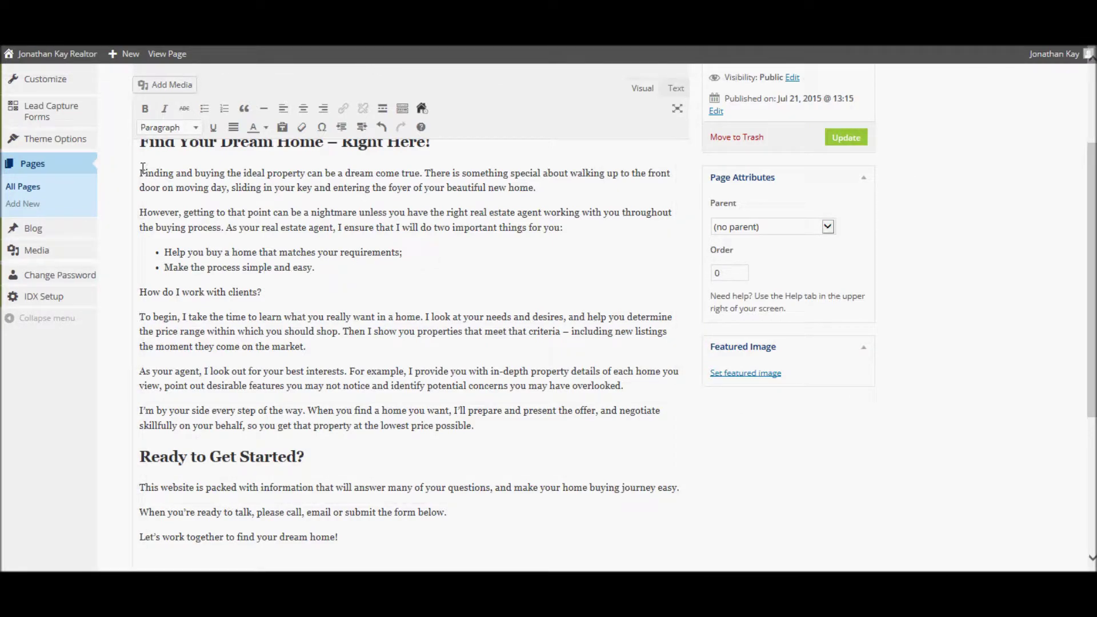
Step: Paste the YouTube link below the Find Your Dream Home heading and preview the Buying page
scroll(149, 176, "down", 1)
scroll(151, 175, "up", 1)
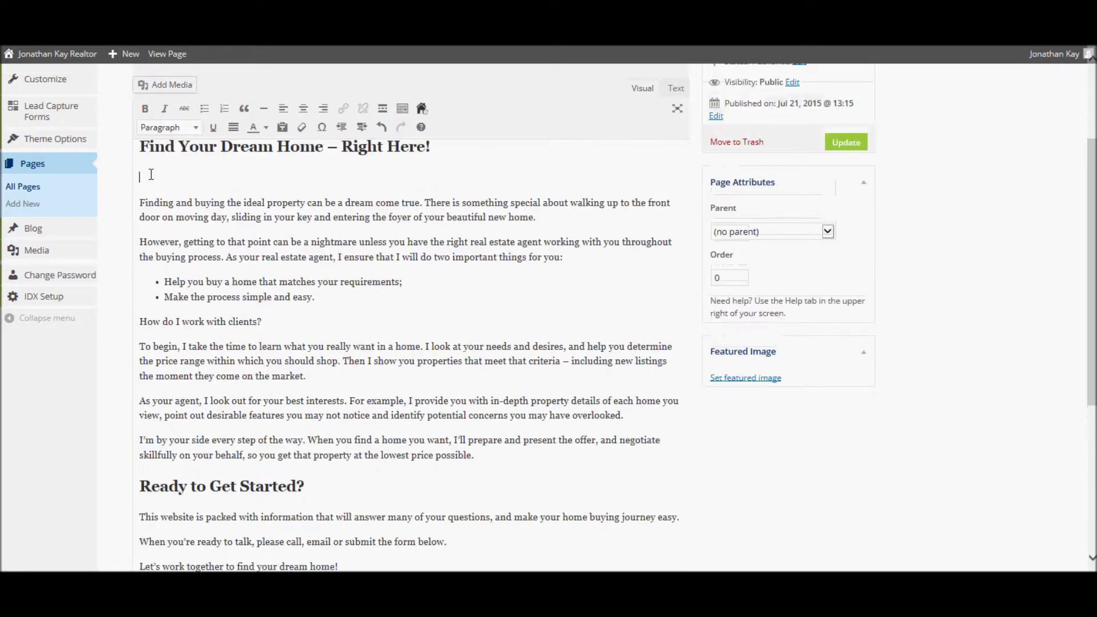
type("https://www.youtube.com/watch?v=TmJ_YAPkIas")
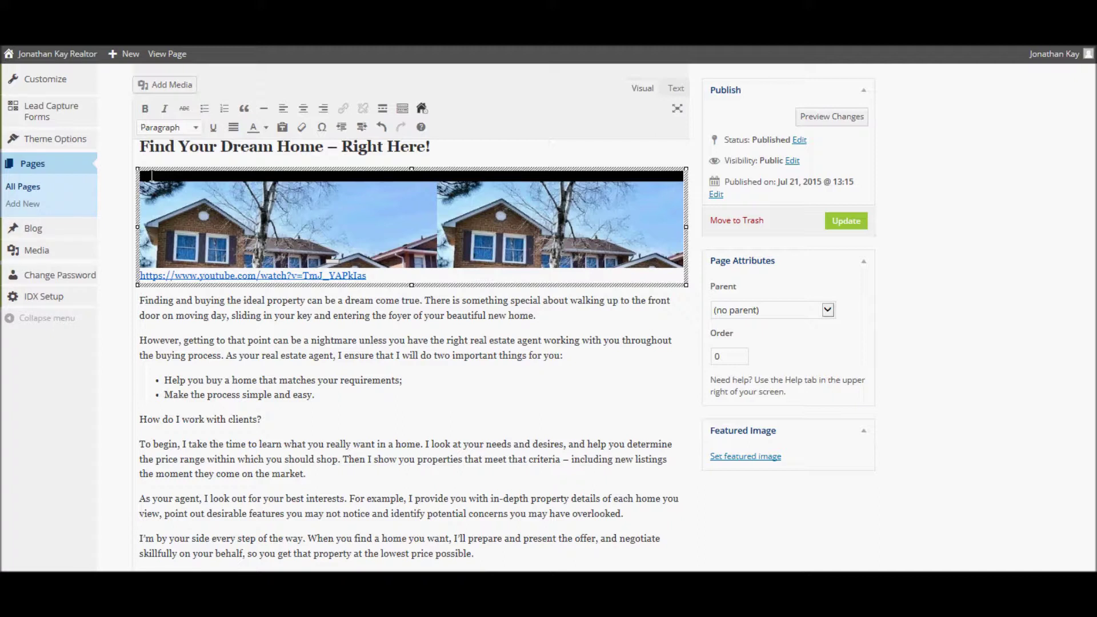
left_click(842, 118)
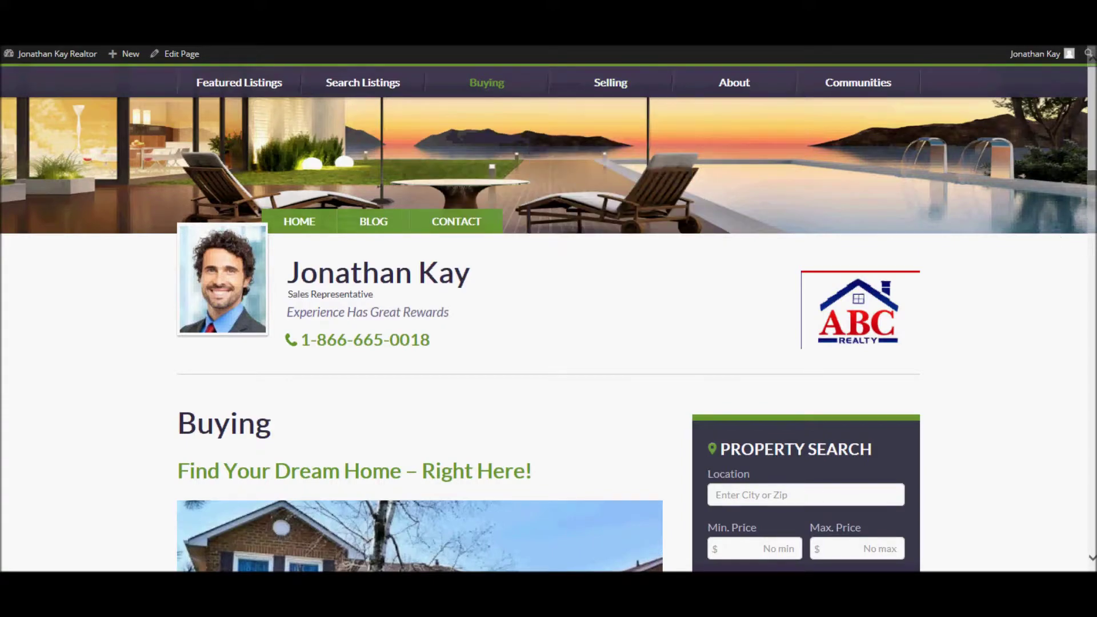
scroll(687, 203, "down", 5)
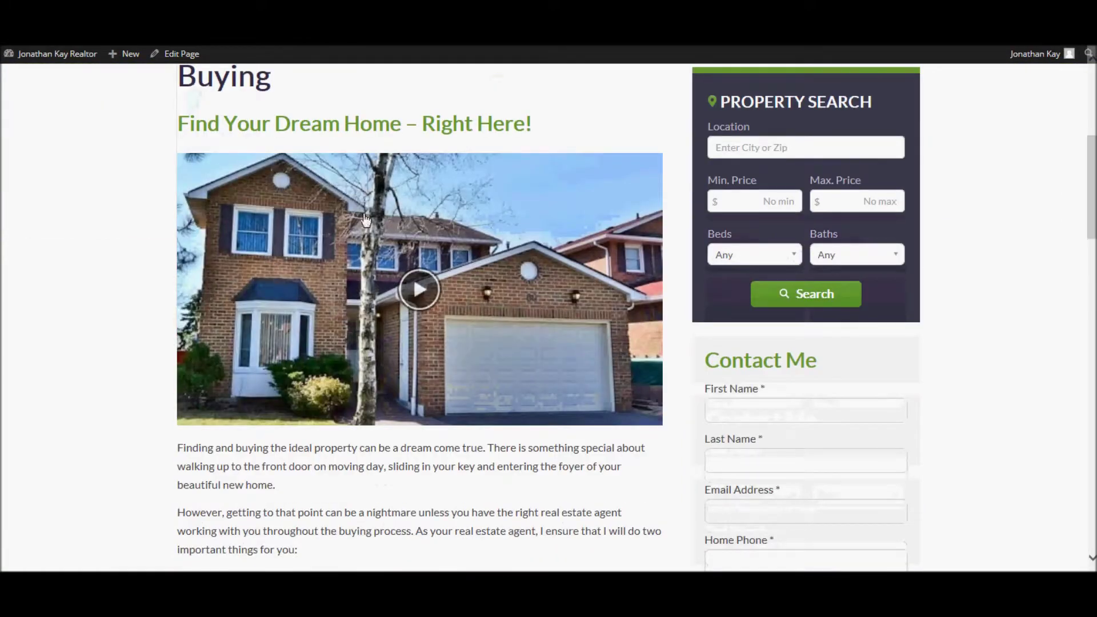
left_click(416, 288)
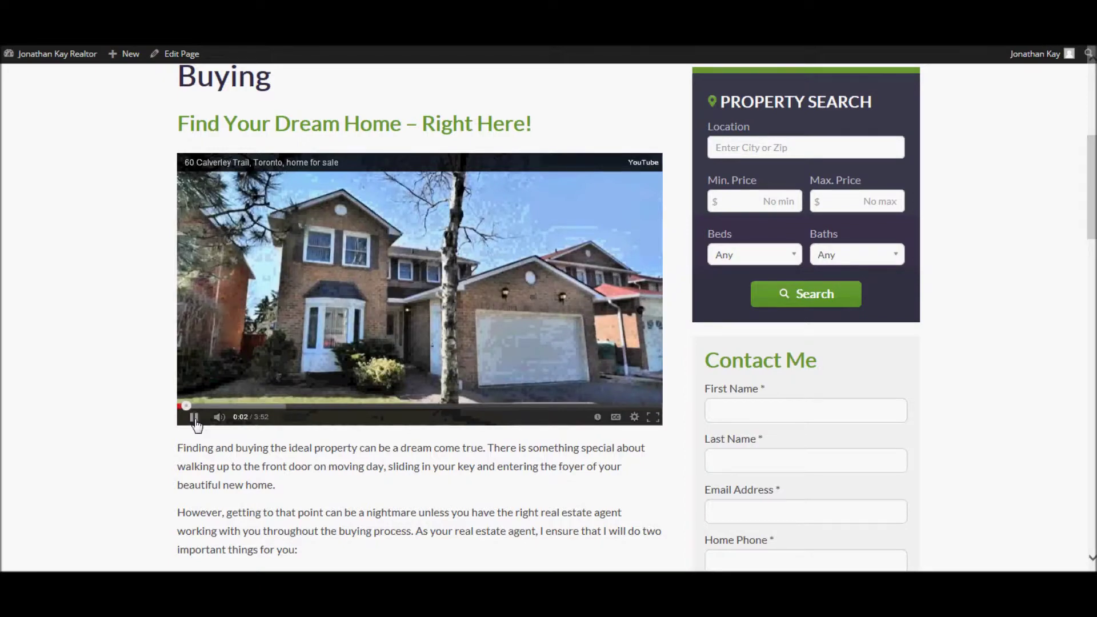
left_click(195, 418)
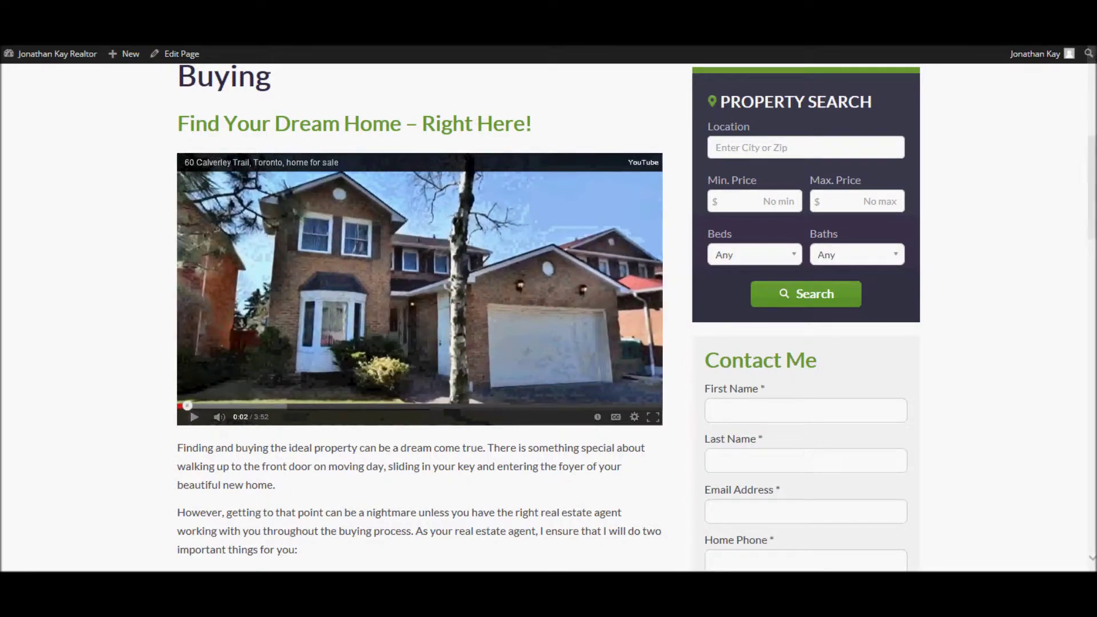
left_click(404, 45)
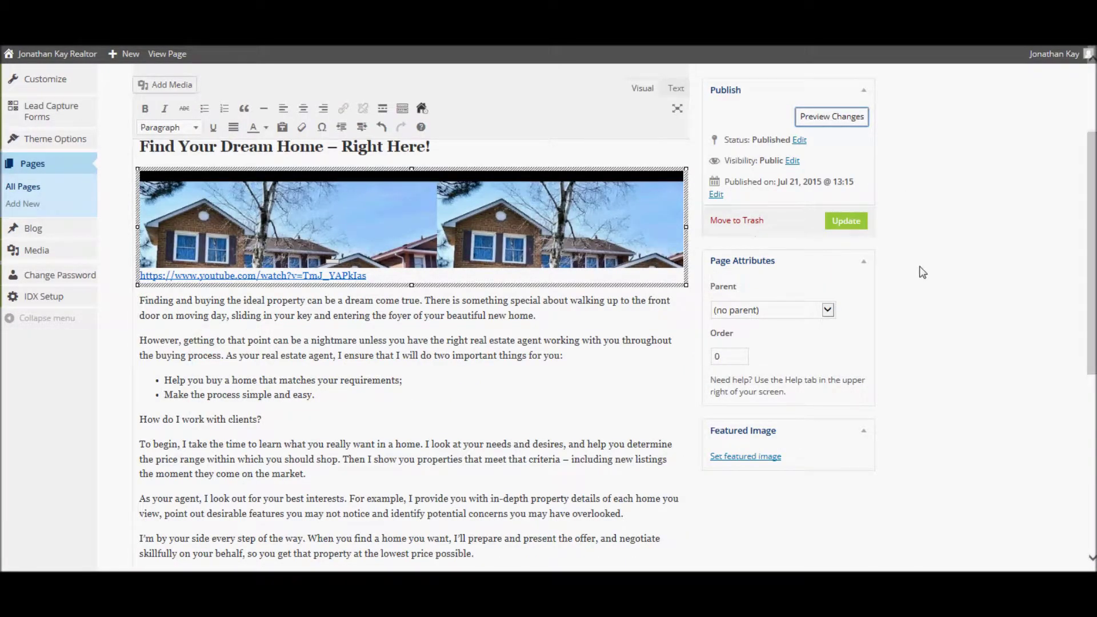
Step: Update the Buying page, then create a new page titled 'About Inspections'
left_click(855, 222)
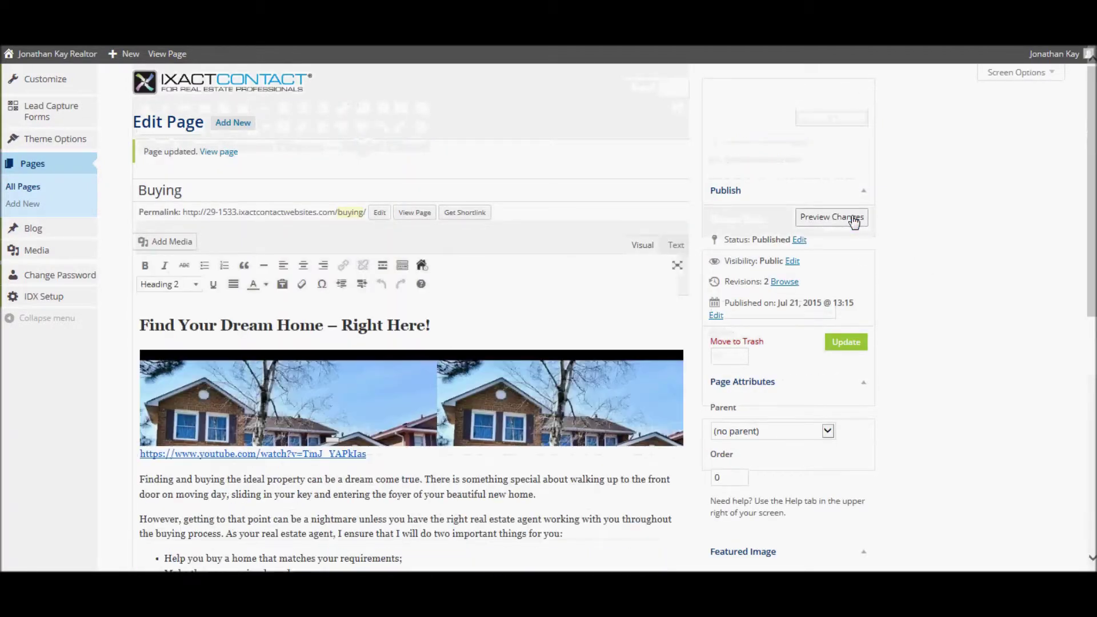
left_click(26, 189)
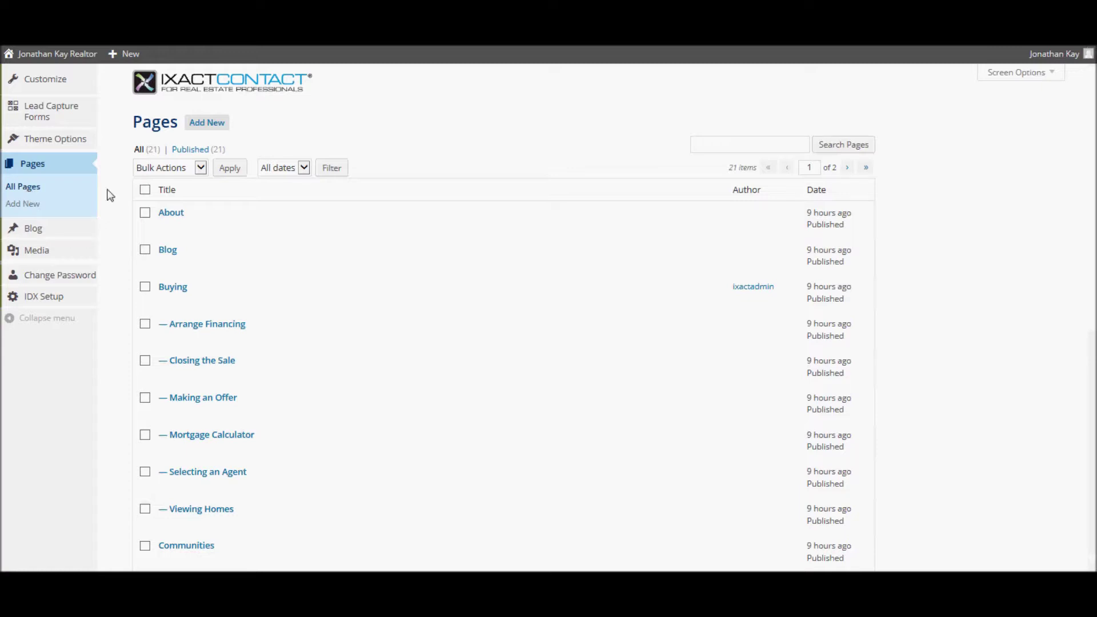
left_click(26, 205)
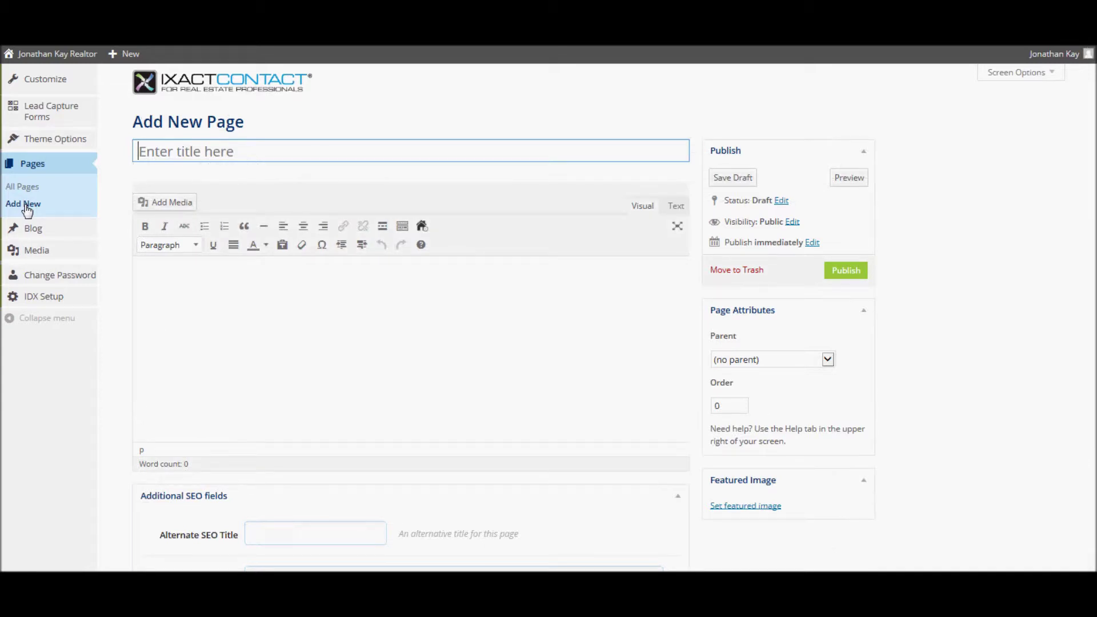
type("About Inspections")
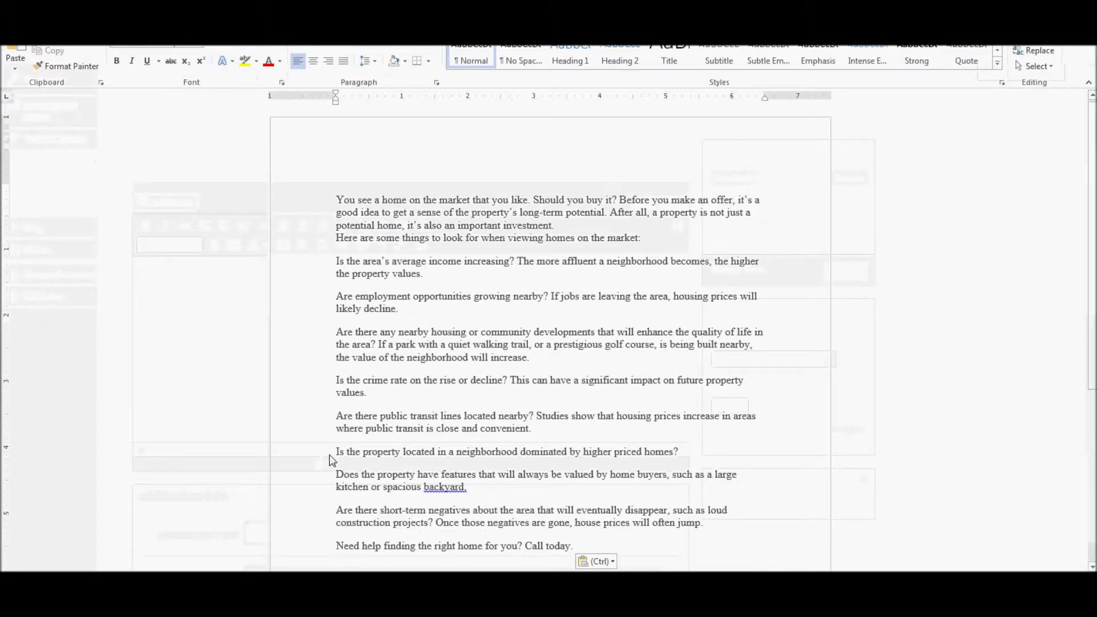
Step: Select the entire home-buying article in Word and return to the Add New Page editor
key("ctrl+a")
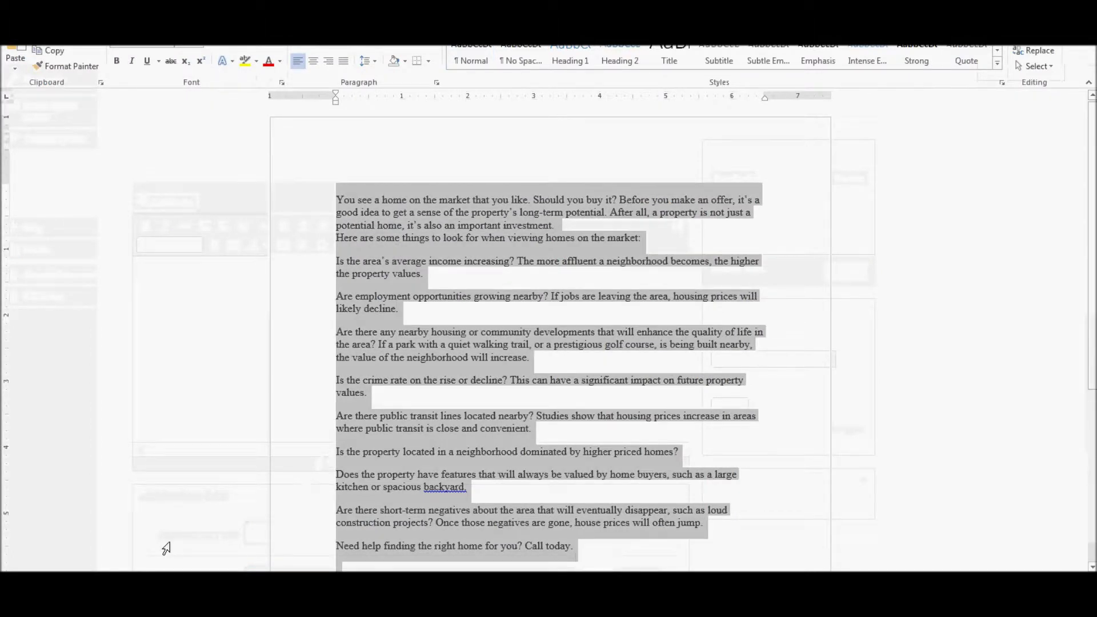
left_click(163, 594)
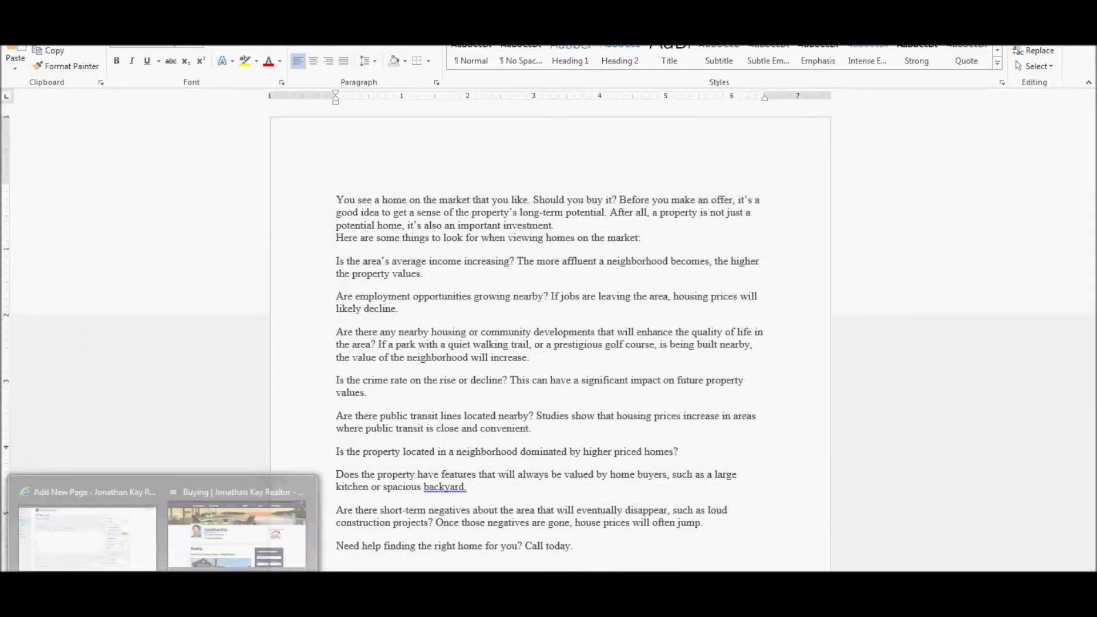
left_click(146, 531)
Step: Paste the home-buying article into the page body and set Buying as its parent page
right_click(217, 281)
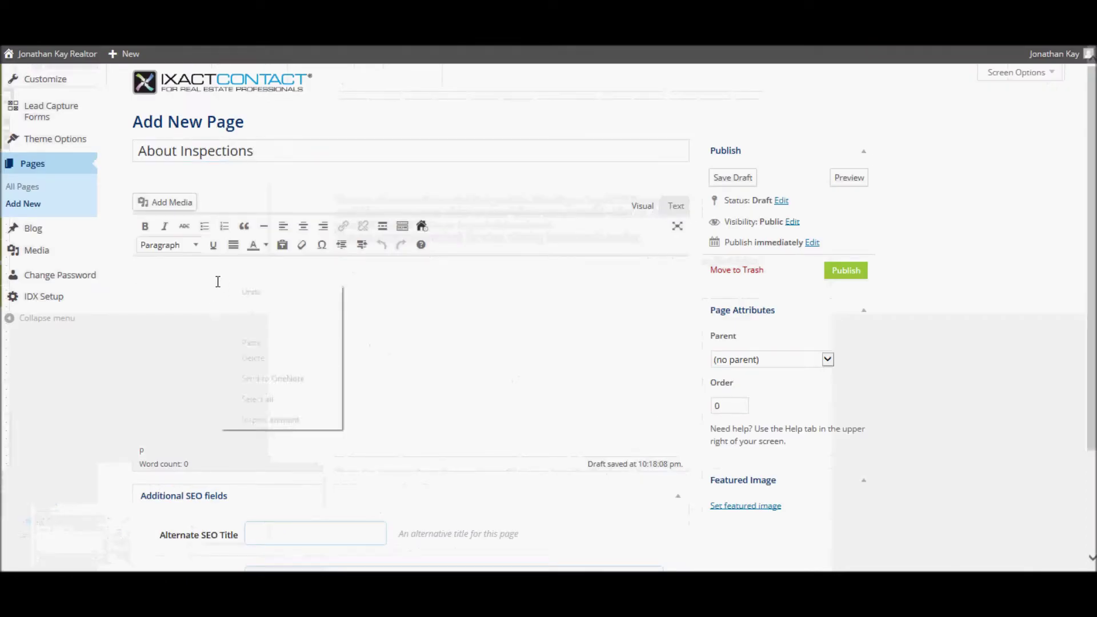
left_click(281, 343)
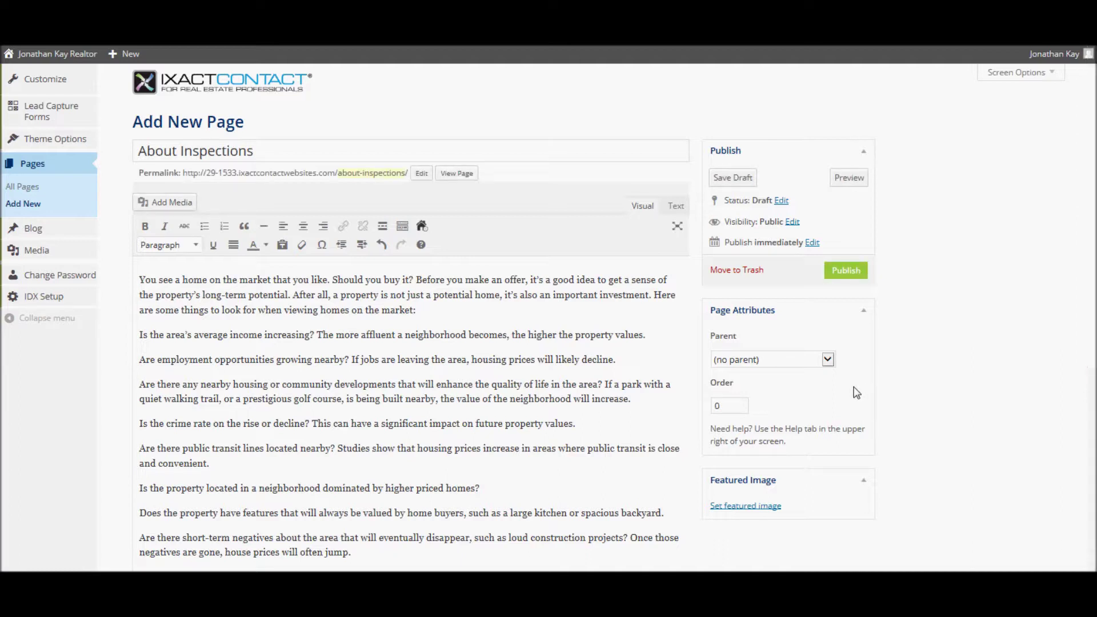
left_click(828, 361)
left_click(767, 359)
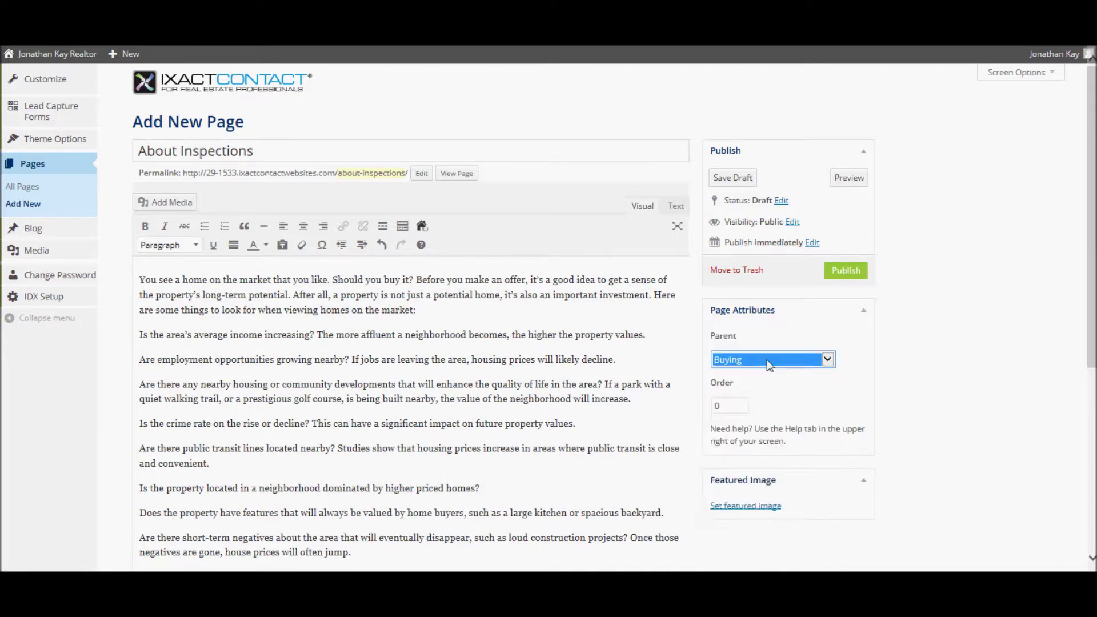
Step: Preview the About Inspections page, then publish it under Buying
left_click(848, 179)
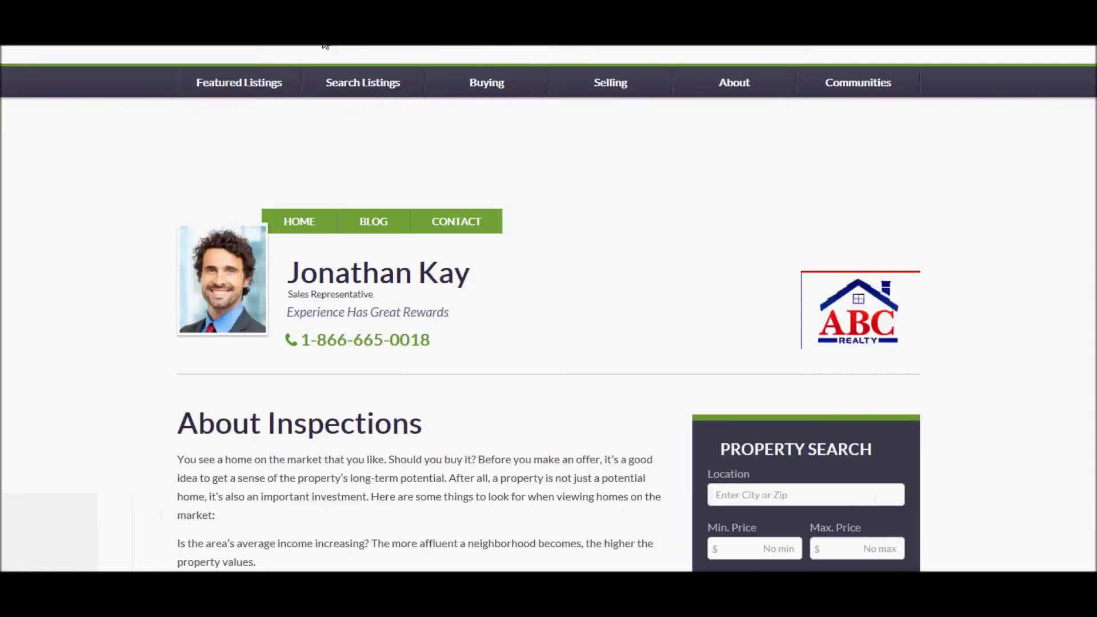
scroll(548, 320, "down", 6)
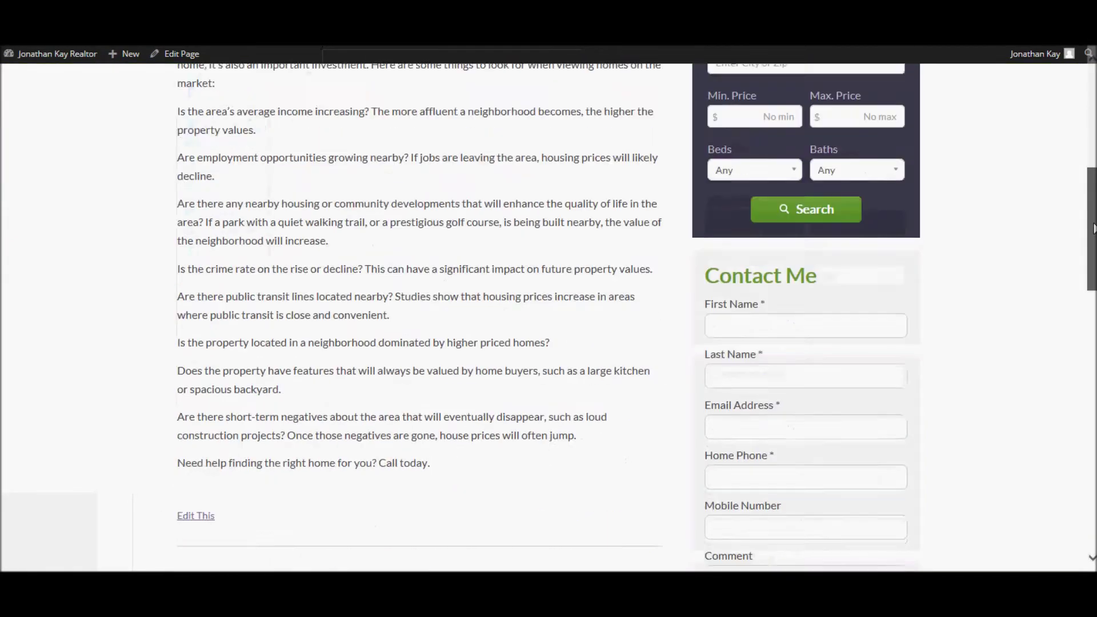
scroll(462, 93, "up", 4)
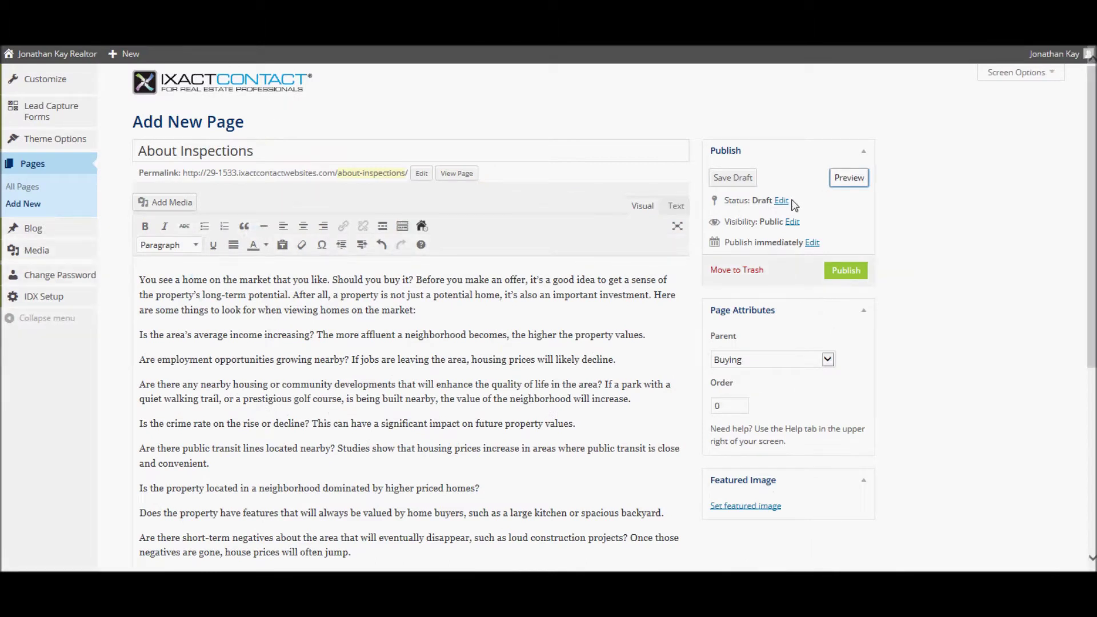
left_click(846, 271)
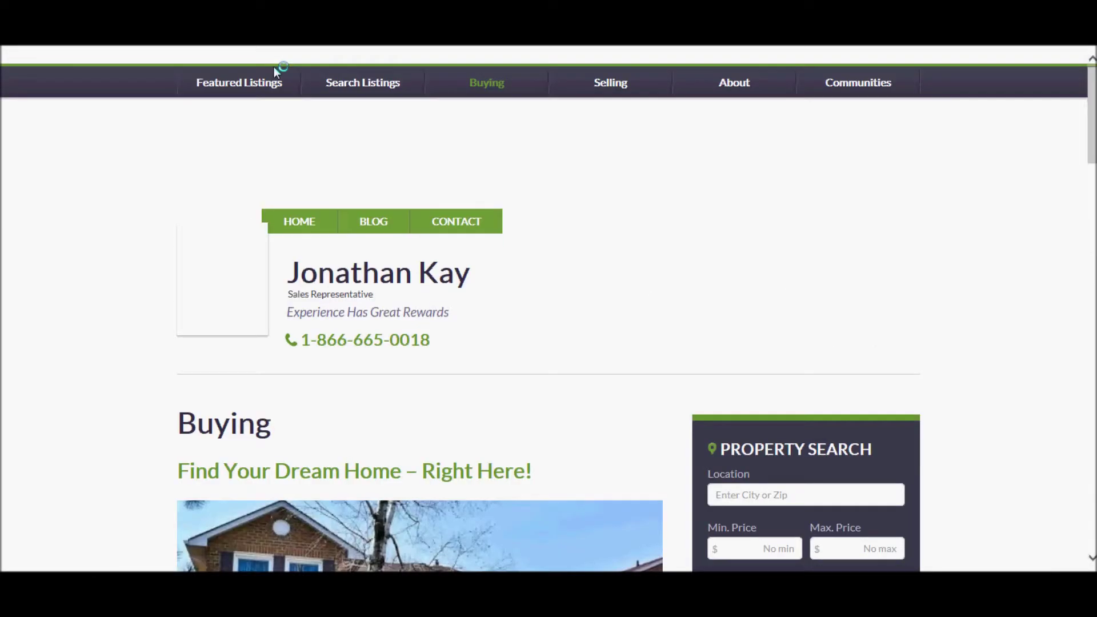
mouse_move(469, 84)
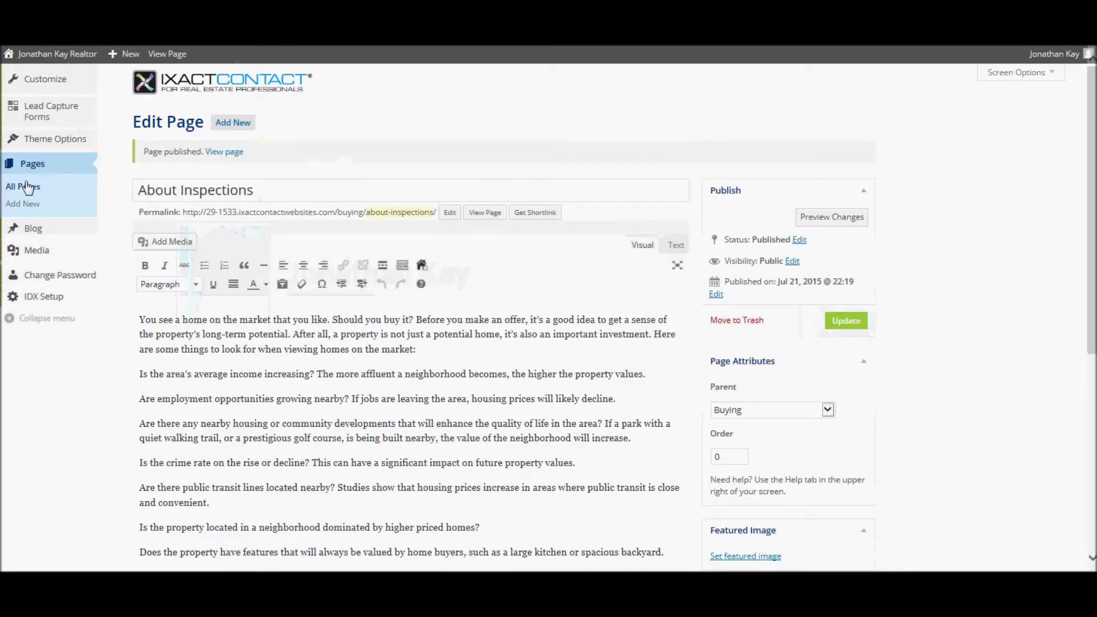
Step: Trash the About Inspections page from All Pages, then restore it from the Trash
left_click(29, 188)
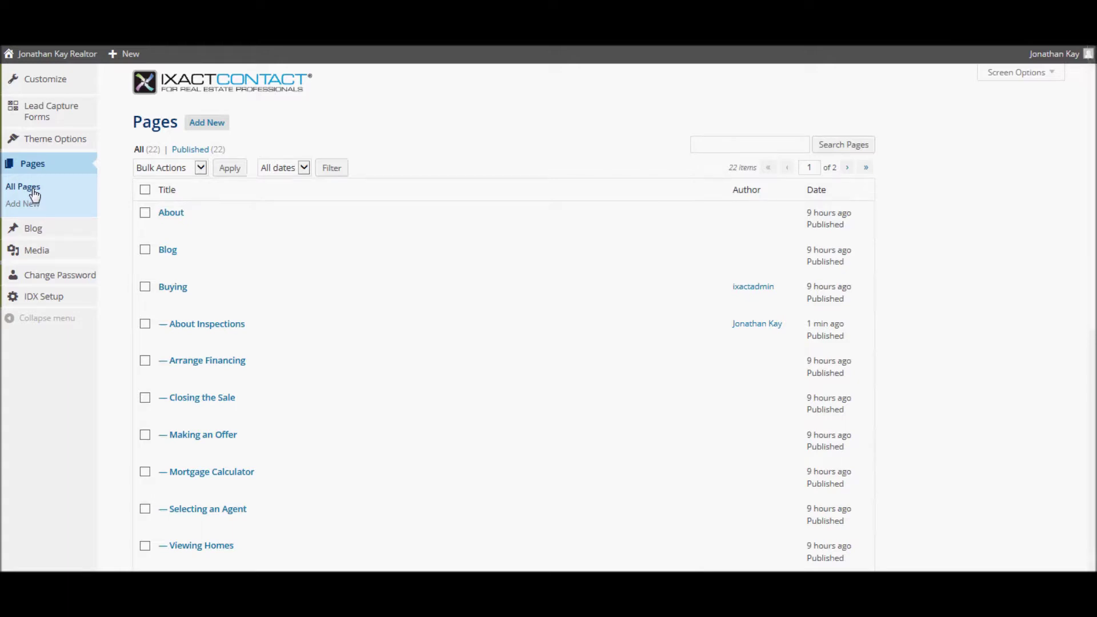
scroll(1092, 392, "down", 3)
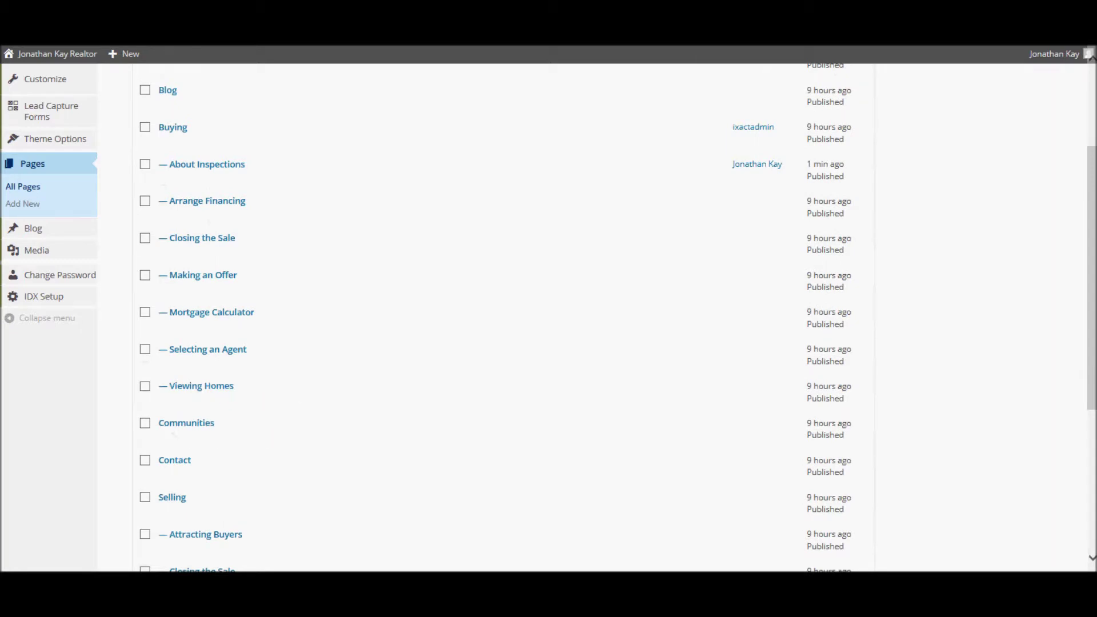
left_click_drag(1092, 303, 1094, 309)
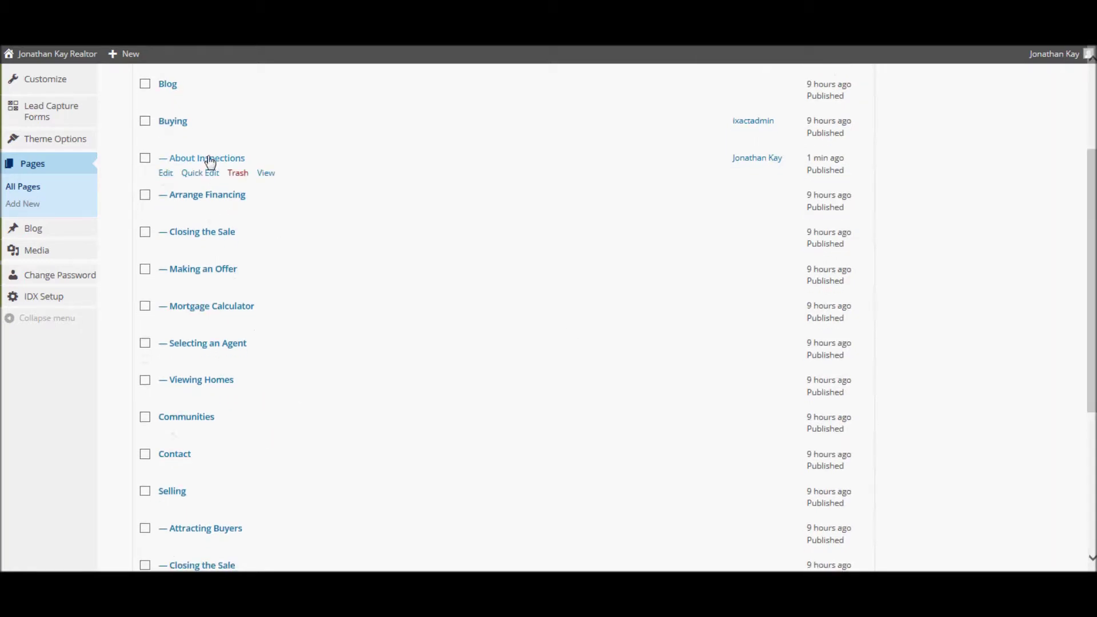
left_click(238, 174)
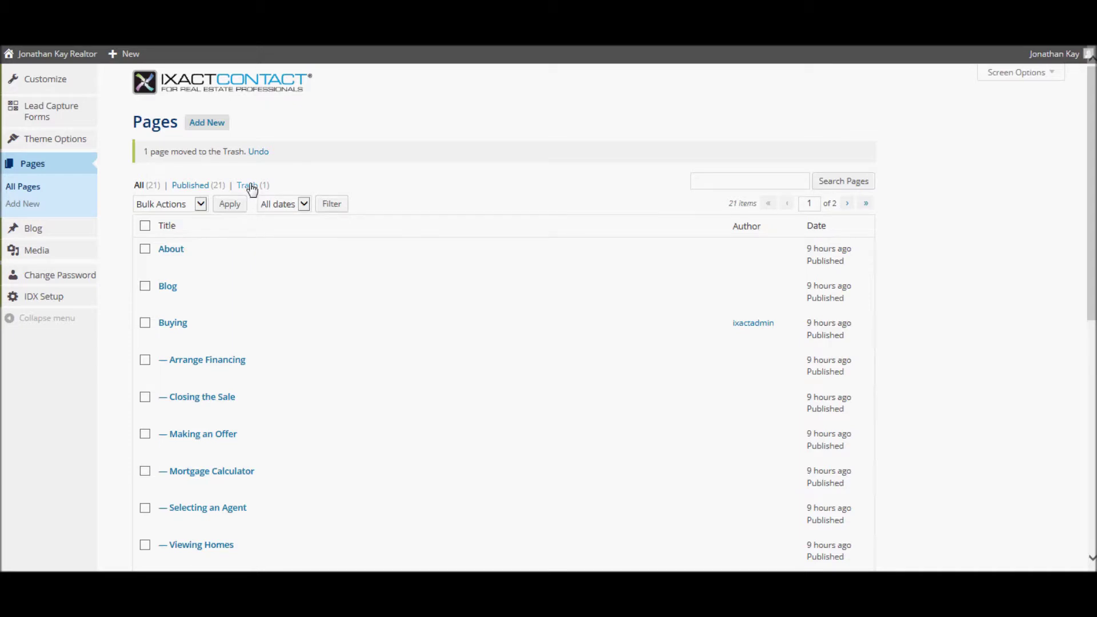
left_click(251, 186)
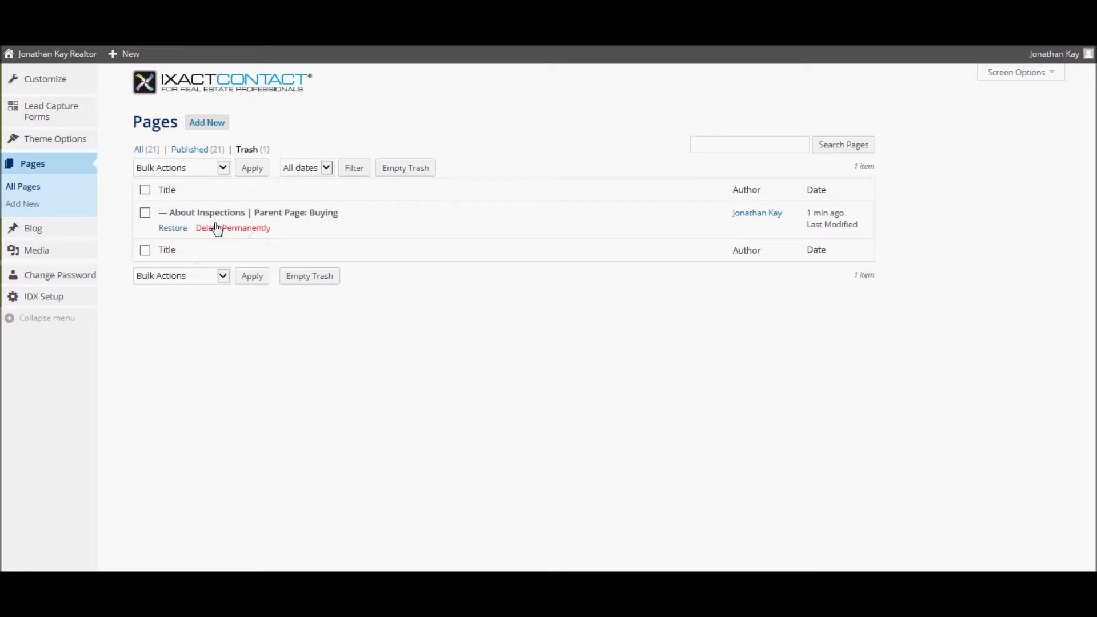
left_click(174, 229)
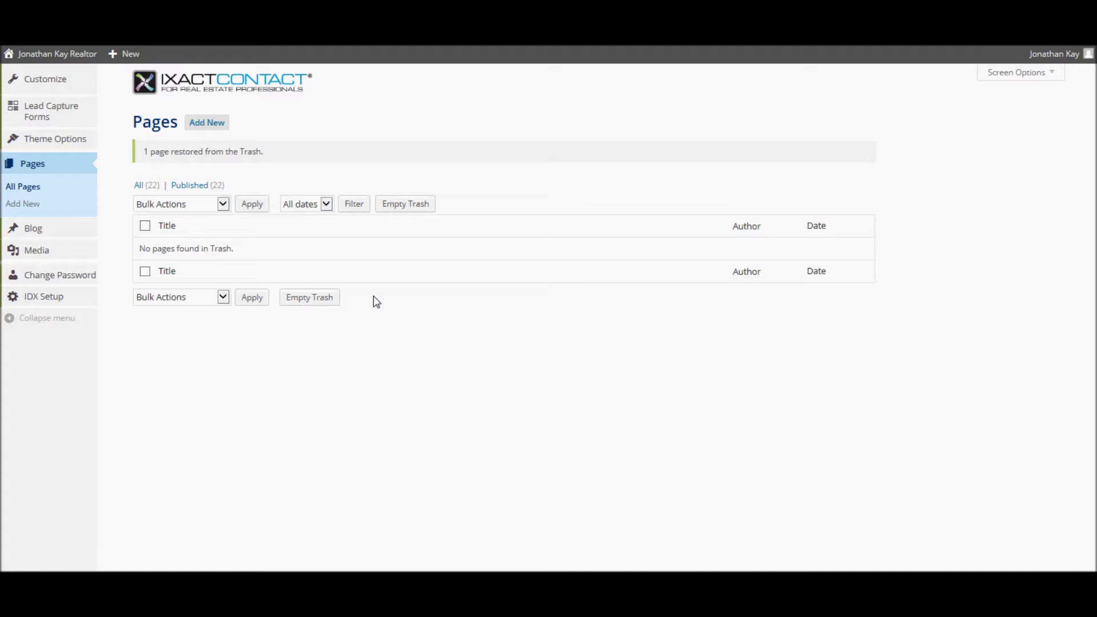
Step: In the menu editor, move About Inspections to the top of Buying's sub items
mouse_move(67, 147)
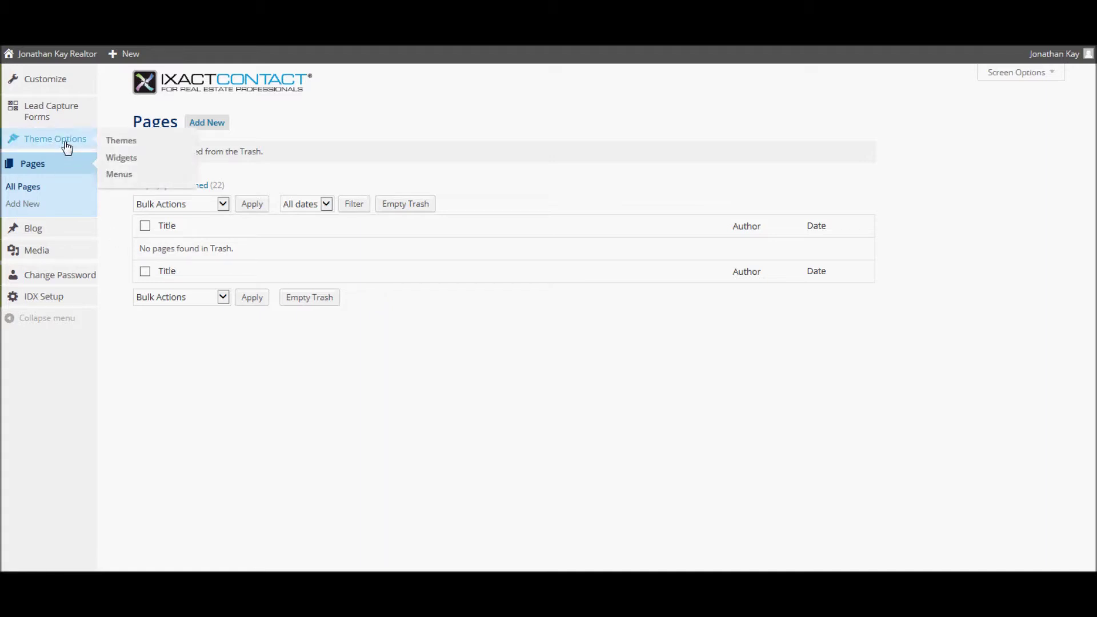
left_click(119, 177)
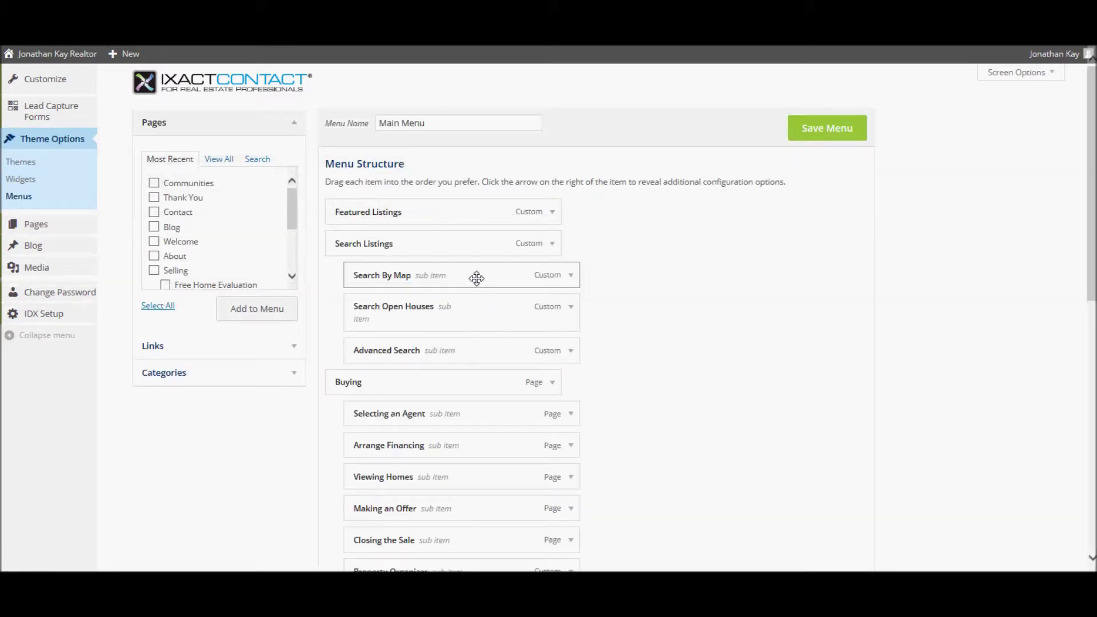
left_click_drag(1090, 246, 1085, 359)
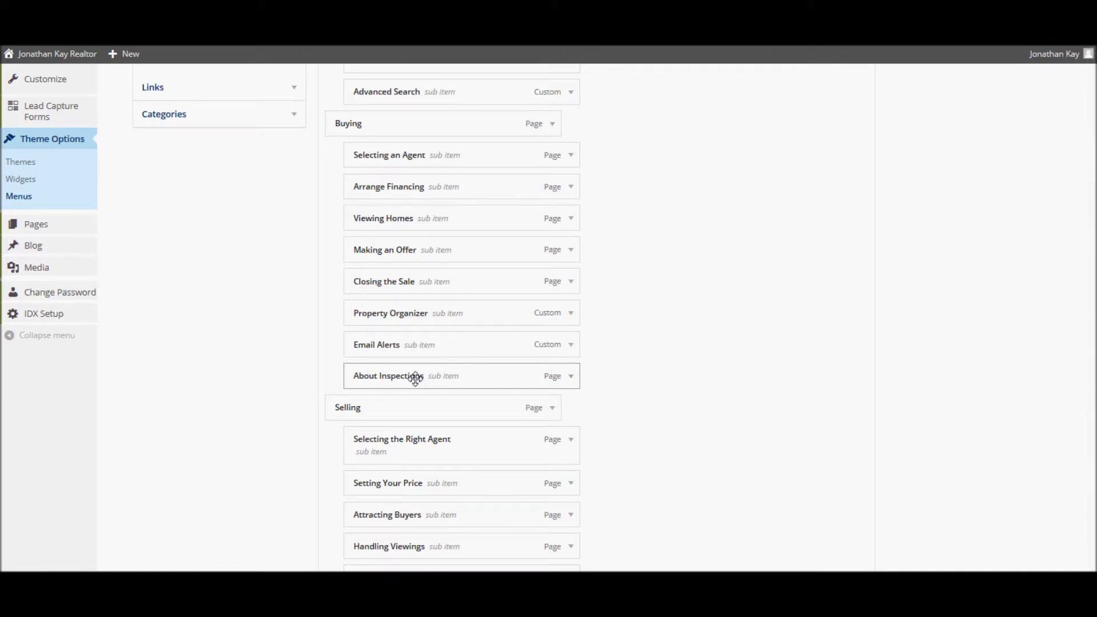
left_click_drag(416, 373, 417, 152)
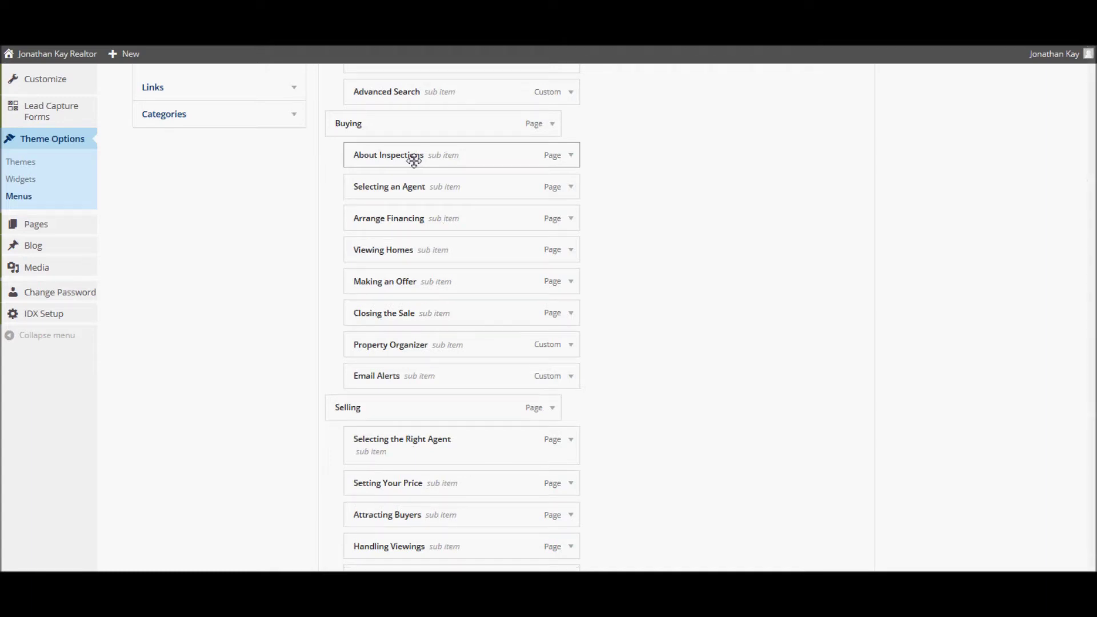
Step: Change the item's Navigation Label from 'About Inspections' to 'Inspections'
left_click(571, 156)
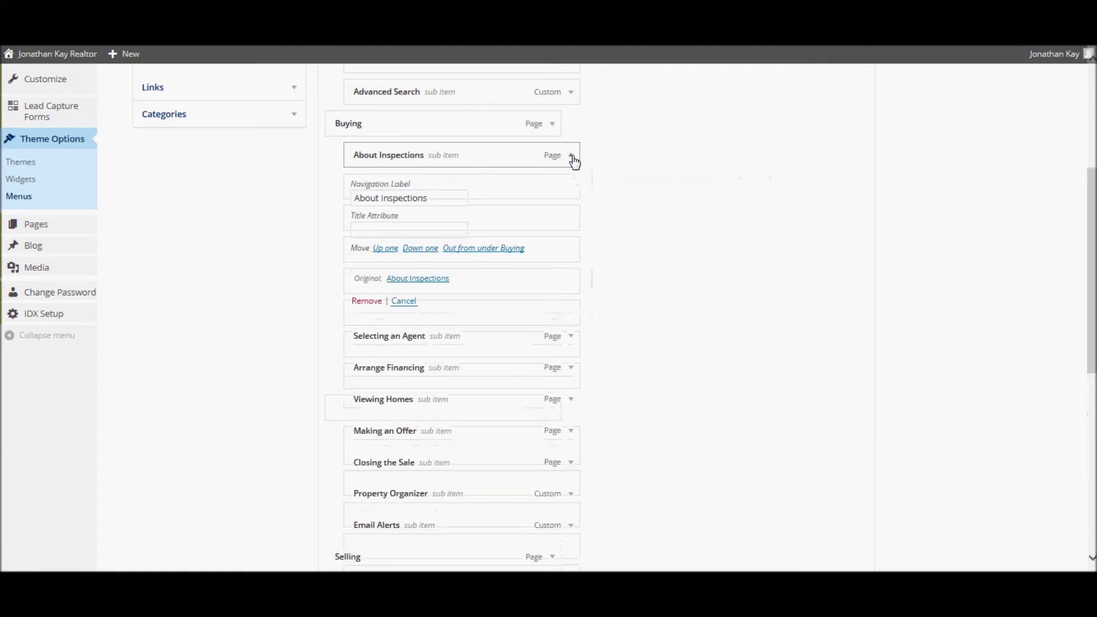
left_click(391, 198)
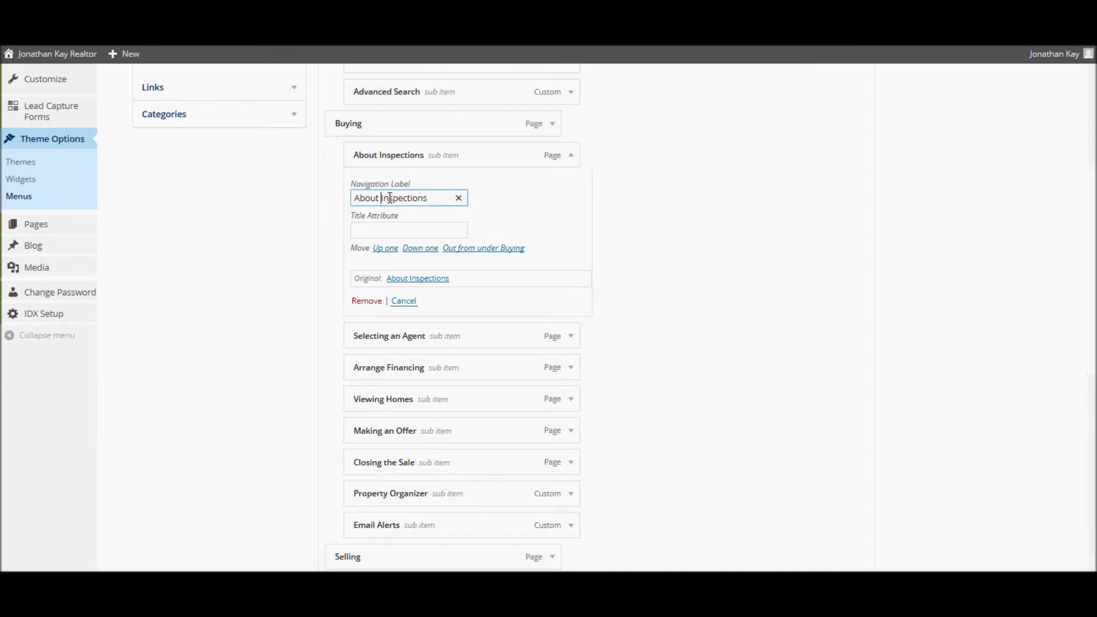
key("BackSpace")
key("BackSpace")
key("BackSpace")
key("BackSpace")
key("BackSpace")
key("BackSpace")
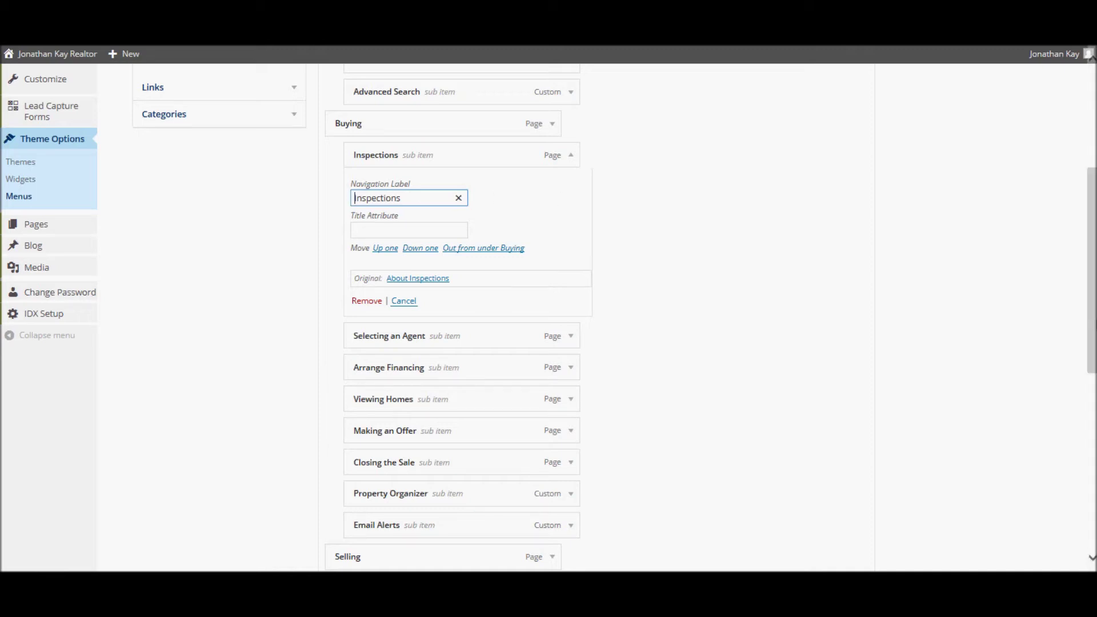
Step: Add the Thank You page to the main menu, then remove that Thank You item again
scroll(336, 236, "up", 5)
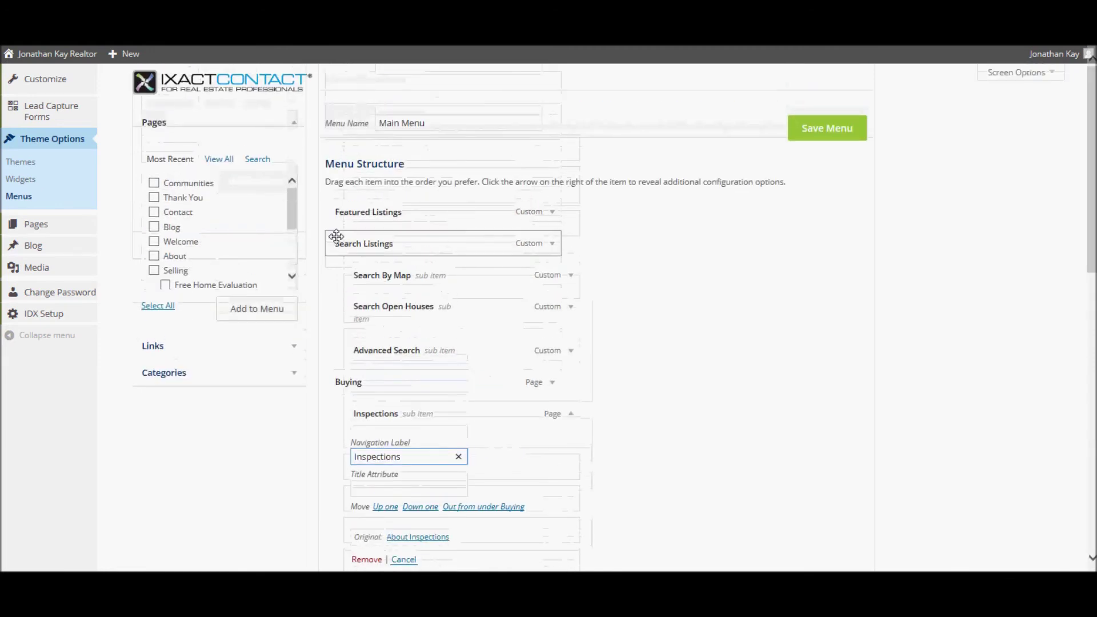
left_click(154, 198)
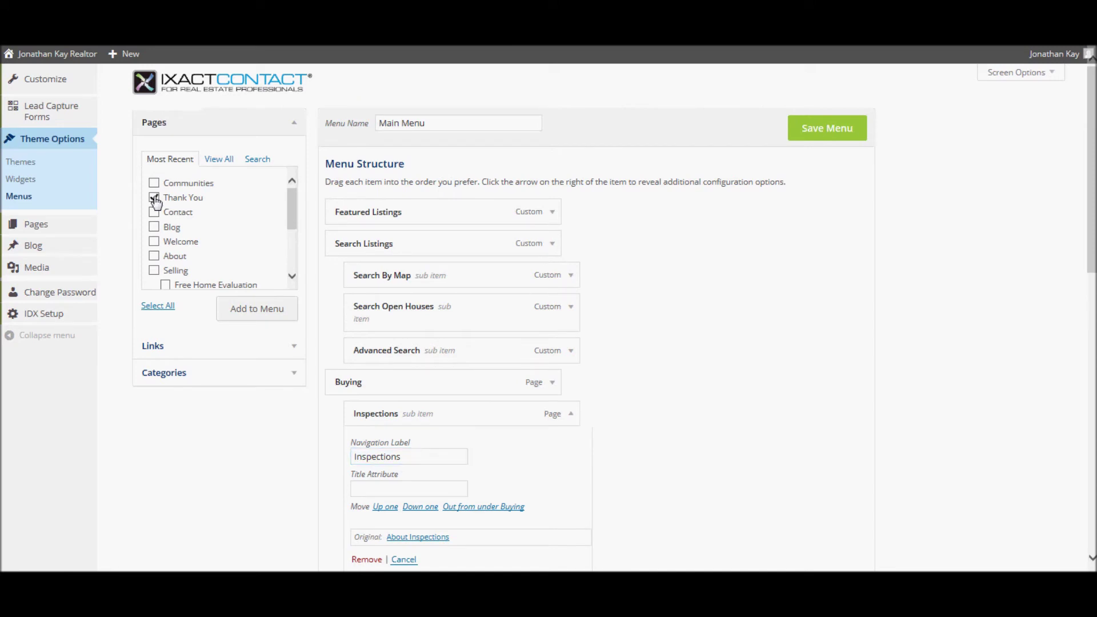
left_click(265, 309)
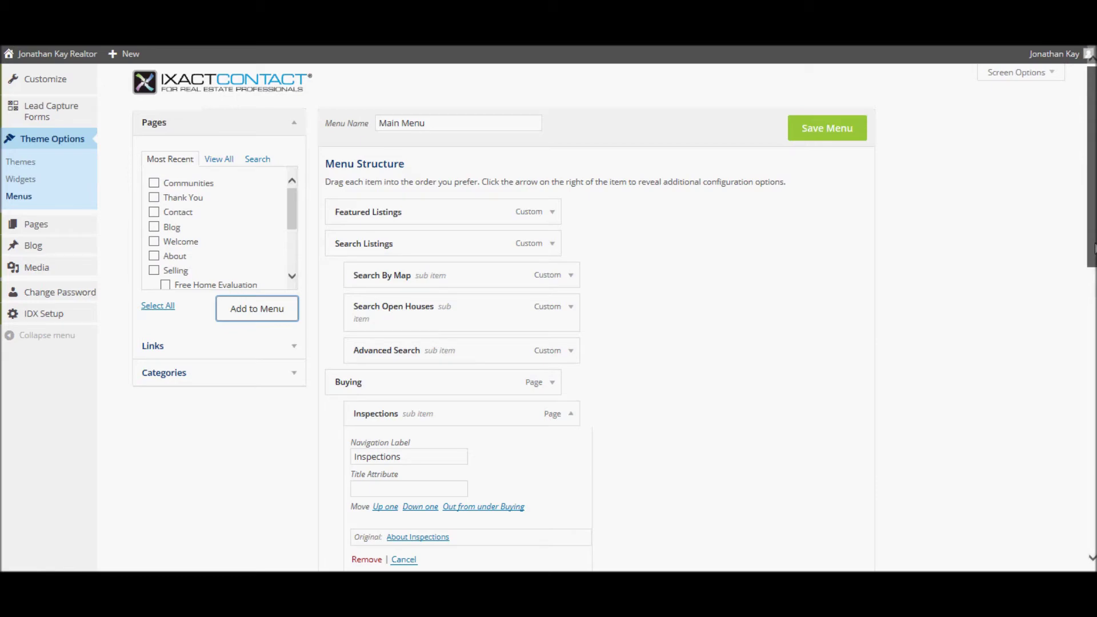
left_click_drag(1093, 249, 1092, 528)
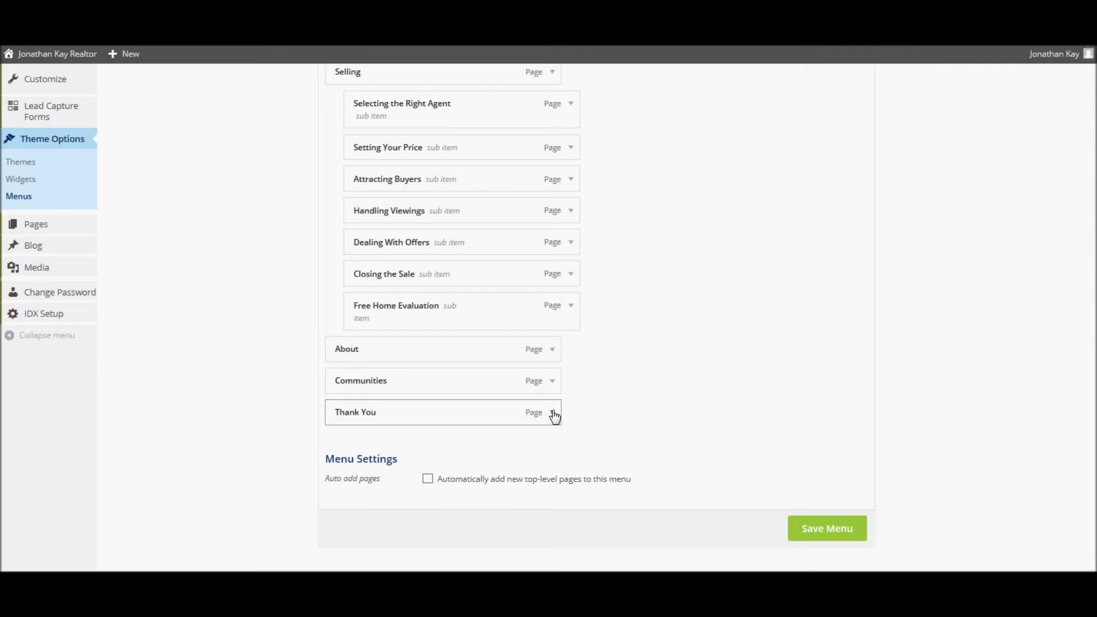
left_click(554, 415)
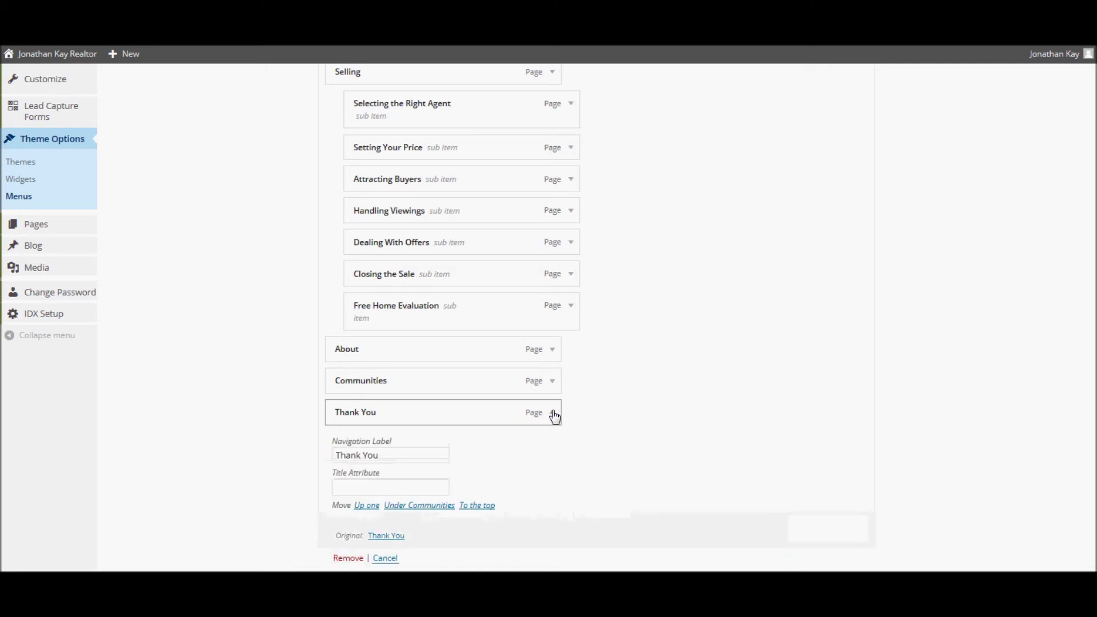
left_click(349, 558)
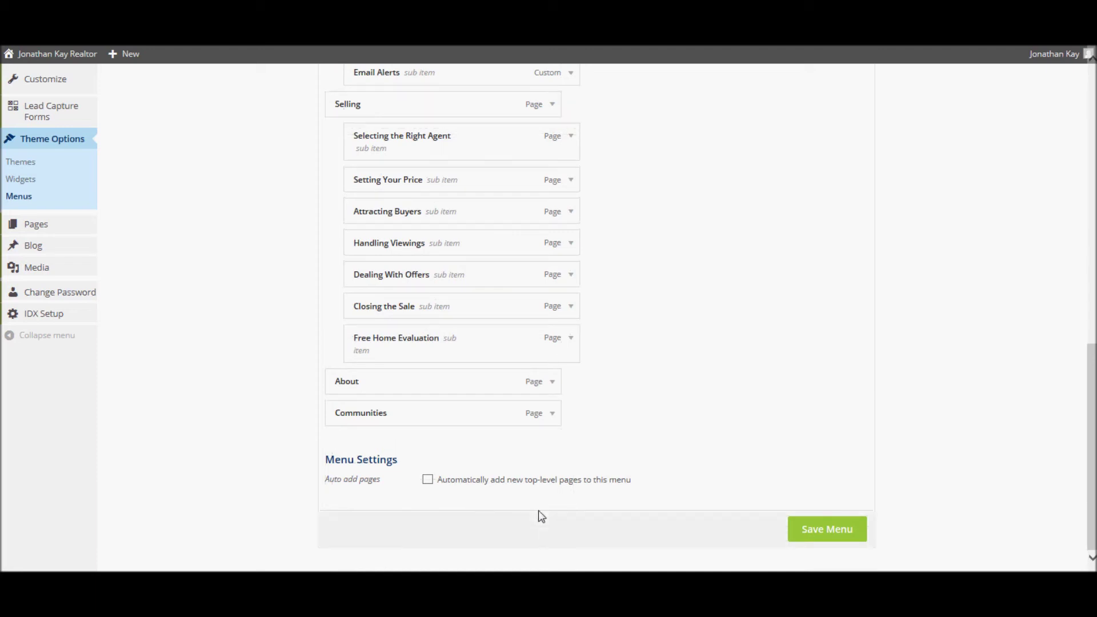
Step: Save the main menu, reload the live site, and open Inspections from the Buying dropdown
left_click(833, 528)
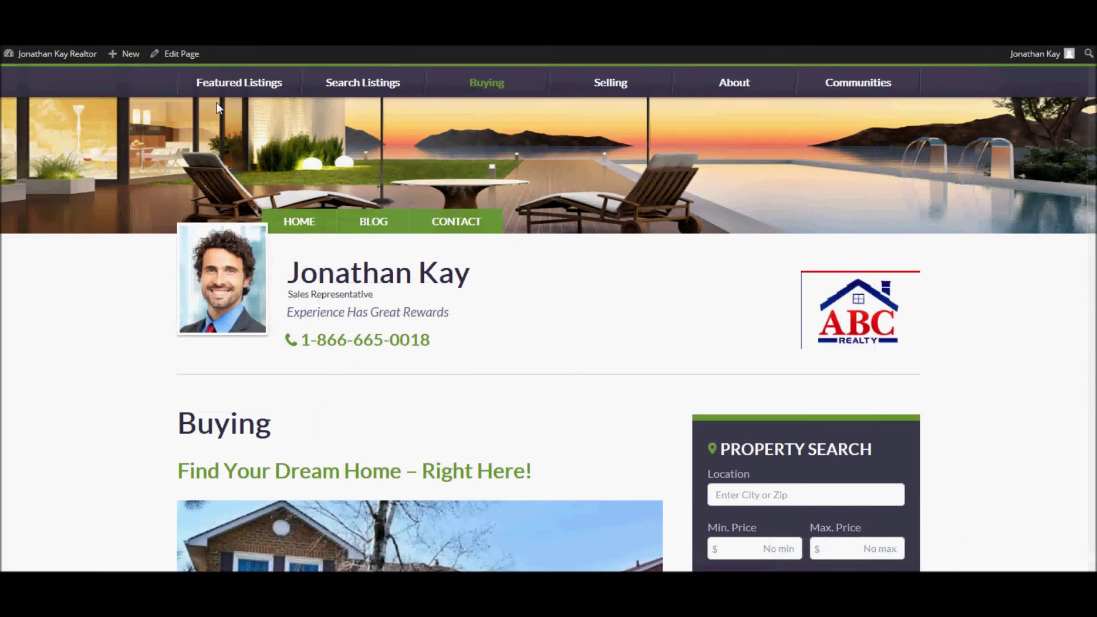
key("F5")
mouse_move(499, 87)
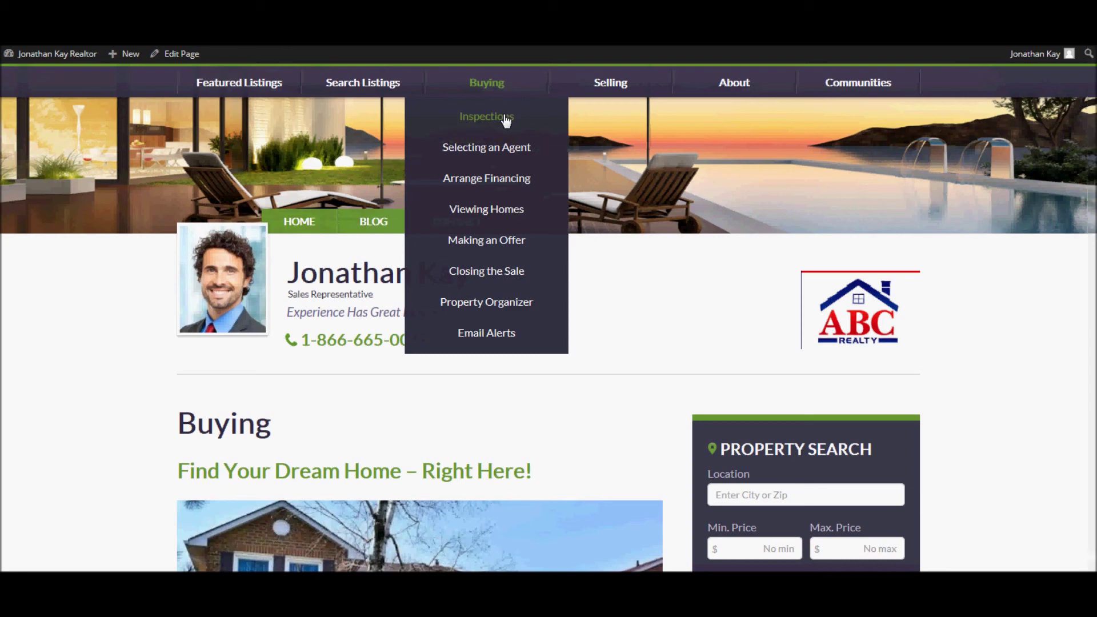
left_click(506, 118)
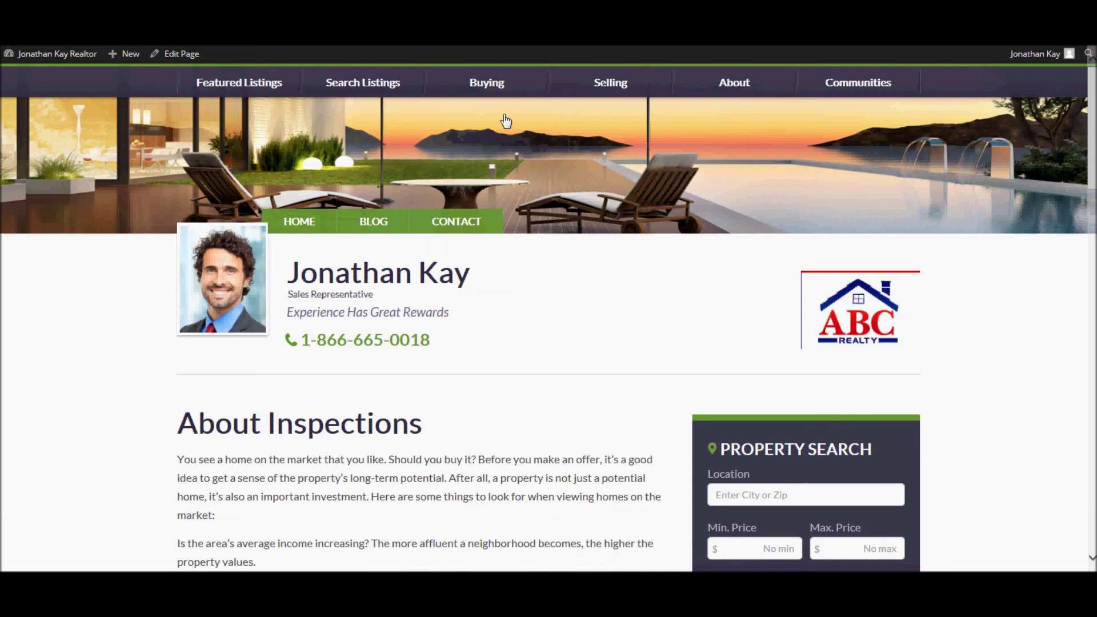